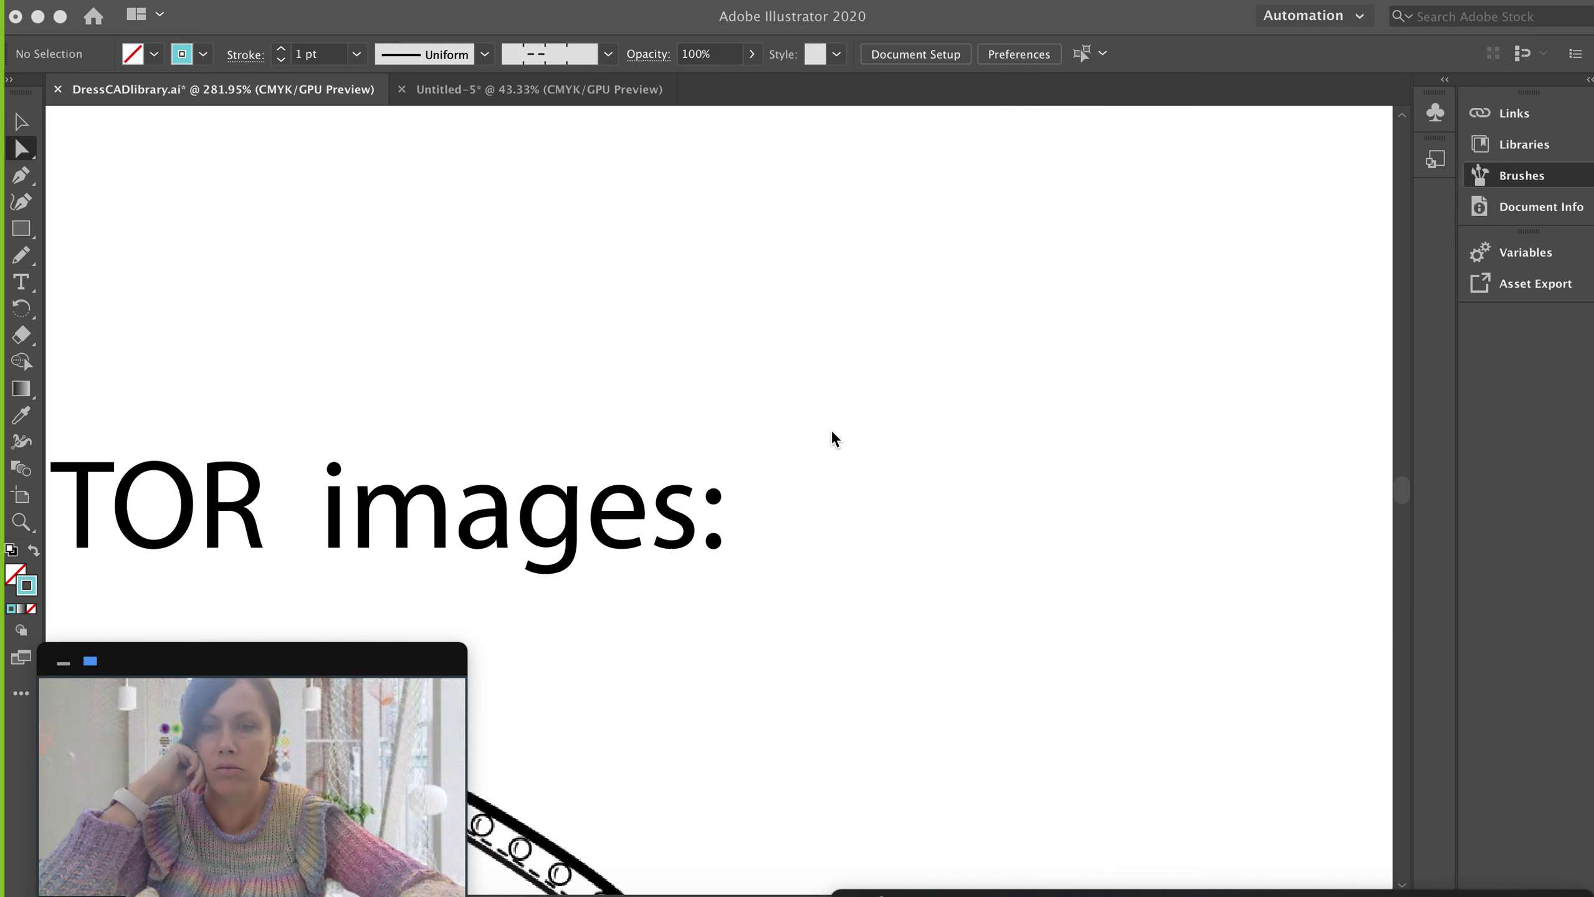
- Examine the vector garment sketches, from the dress with buttoned shoulders to the sleeveless dress with double-stitched neckline and armholes
scroll(831, 428, "down", 5)
scroll(831, 429, "left", 3)
scroll(832, 433, "down", 5)
scroll(832, 434, "left", 5)
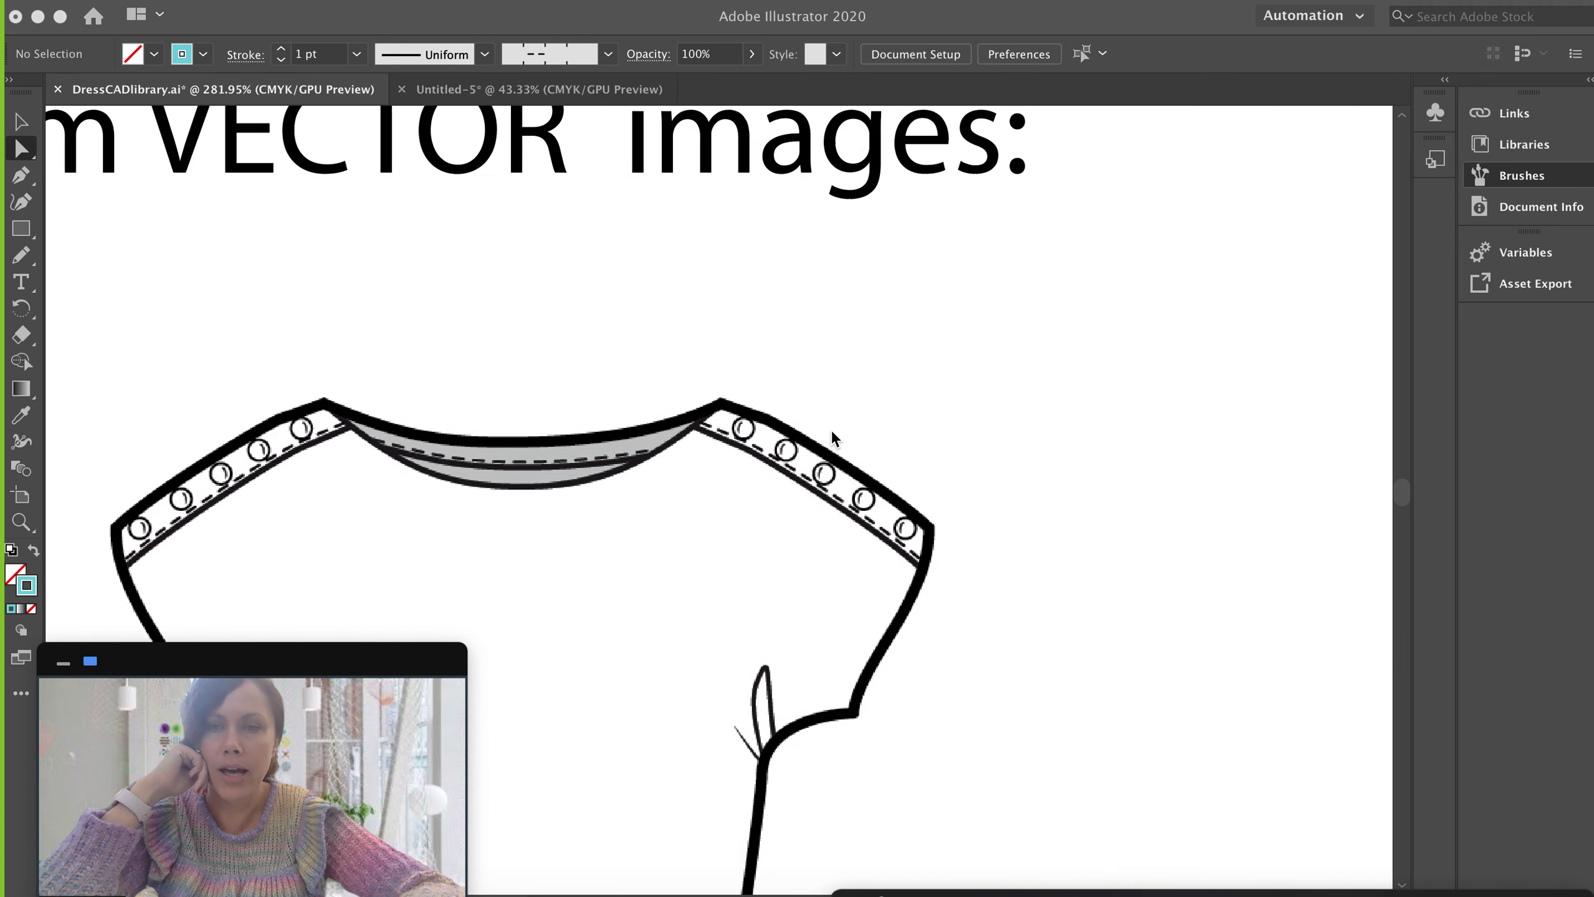
scroll(832, 433, "left", 3)
scroll(831, 434, "down", 1)
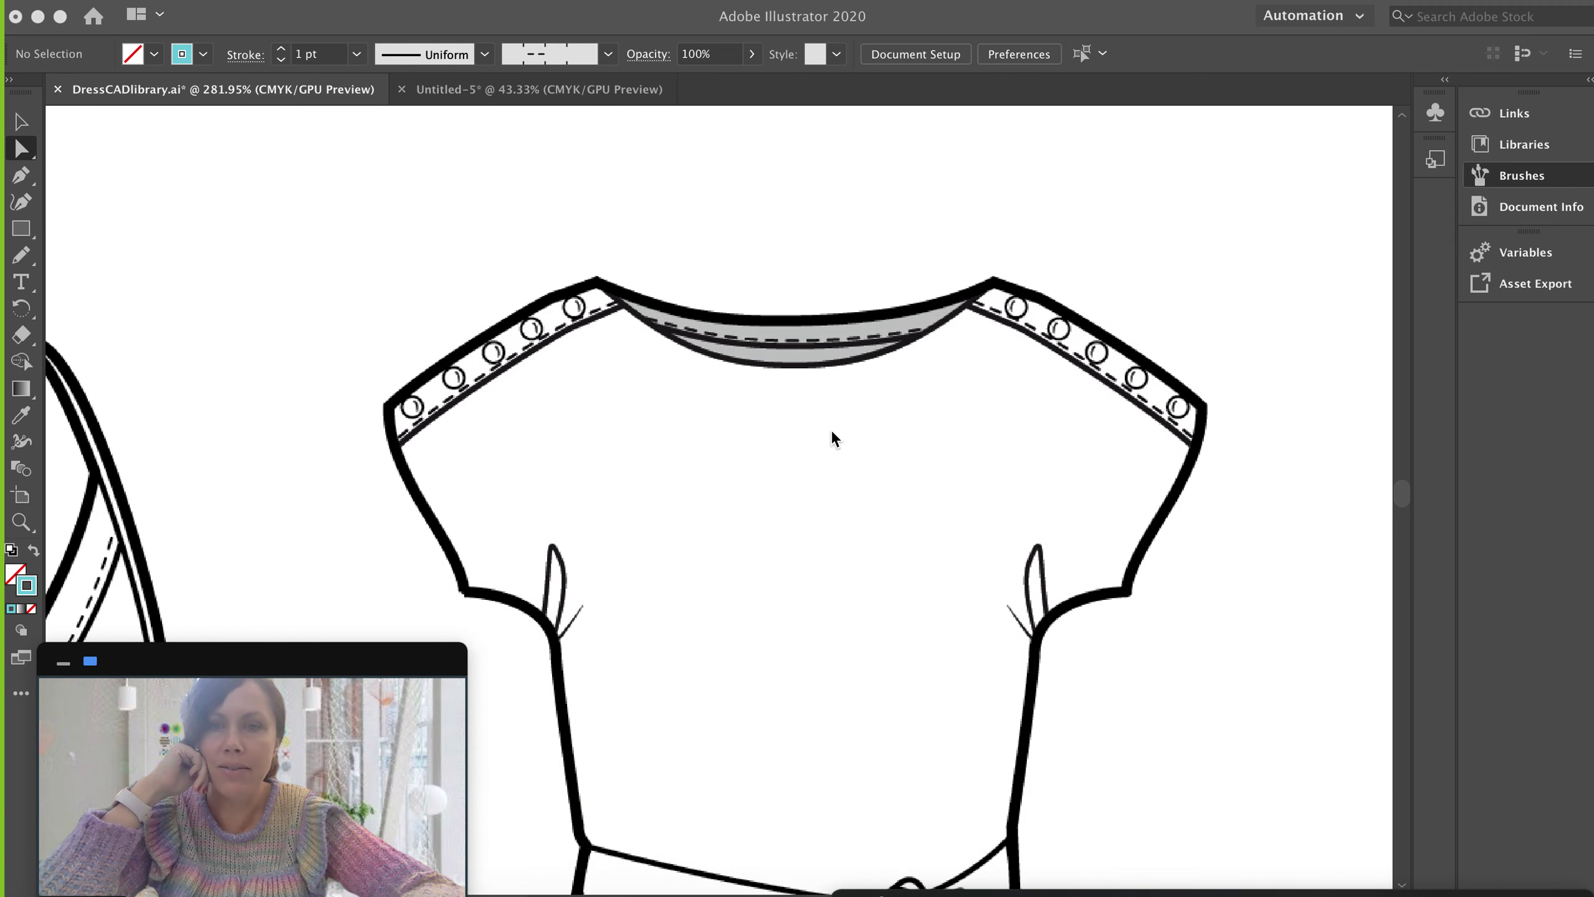
left_click(31, 187)
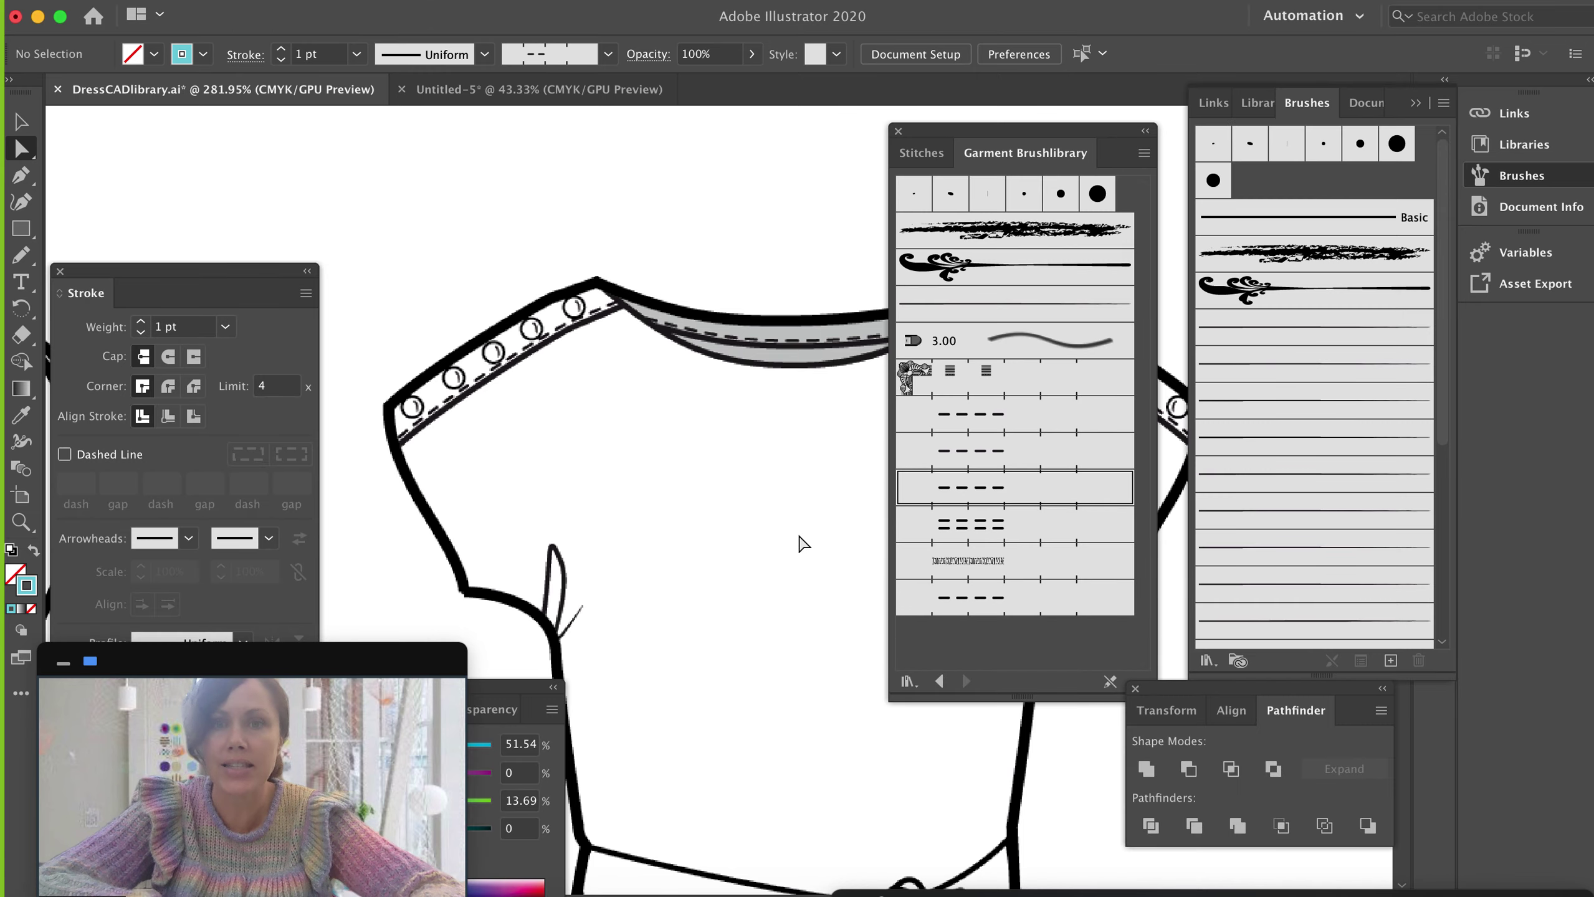
scroll(802, 542, "right", 2)
scroll(802, 542, "left", 3)
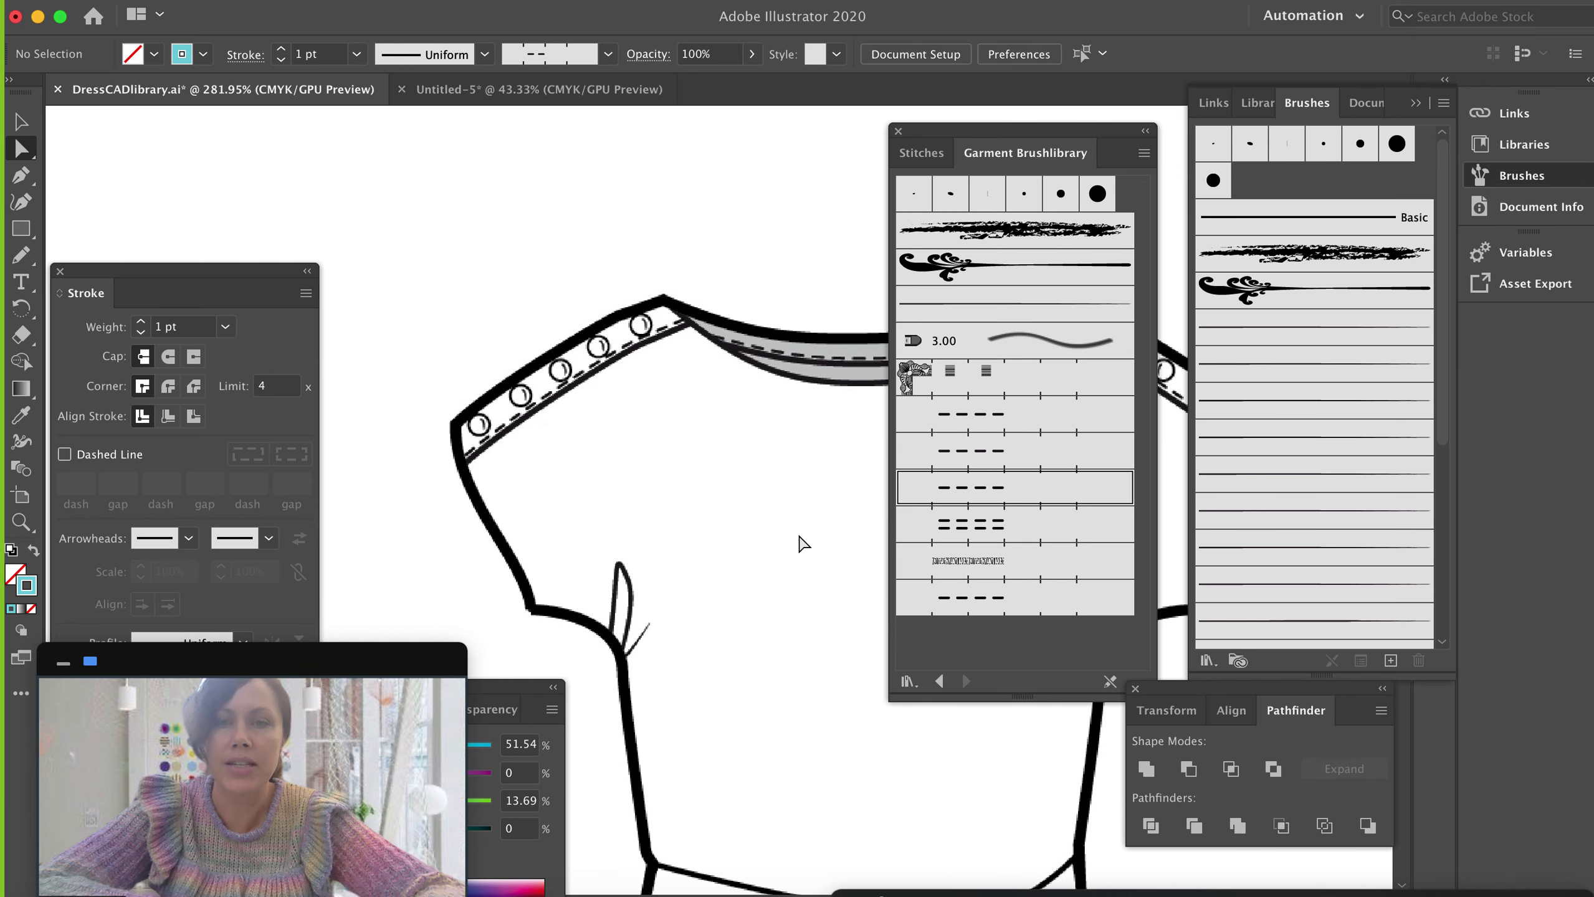
scroll(802, 542, "left", 8)
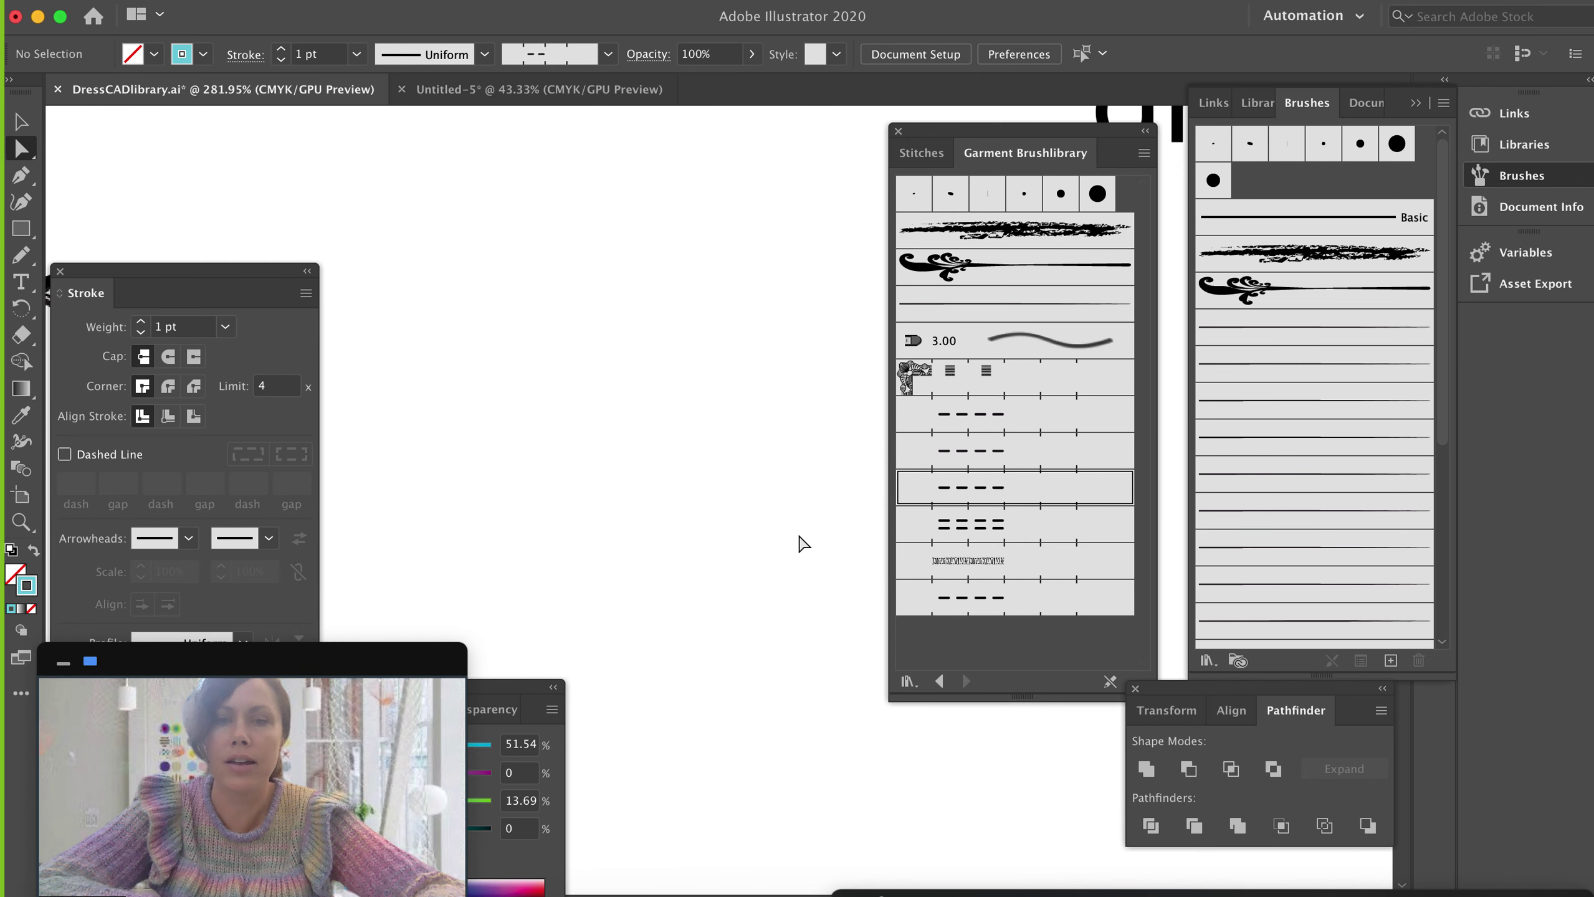
scroll(802, 542, "right", 8)
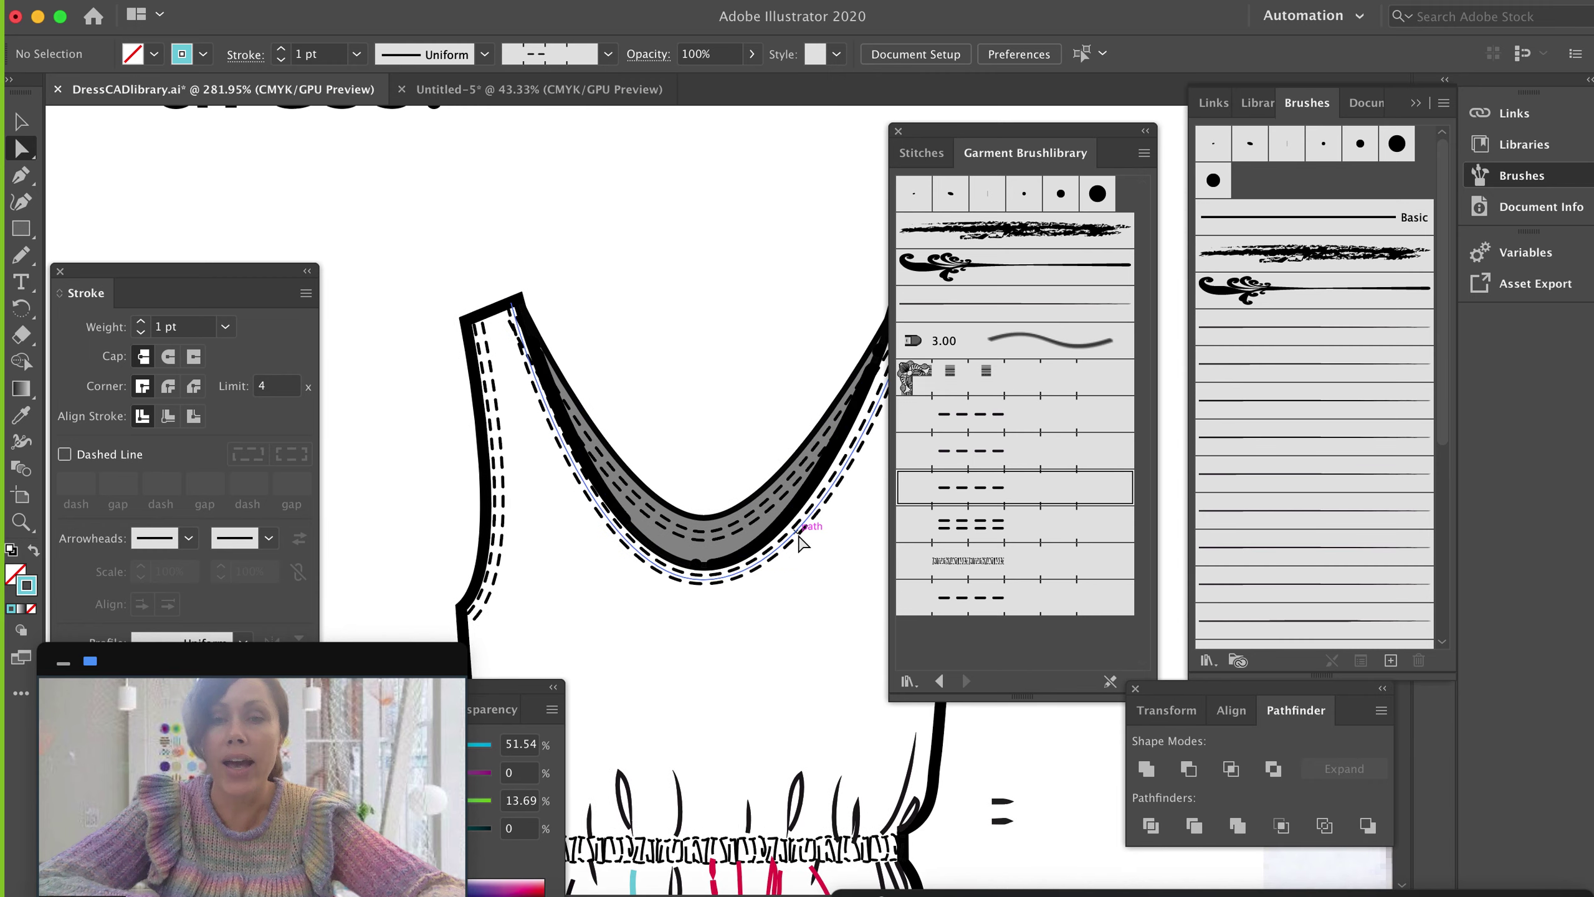
scroll(802, 543, "down", 3)
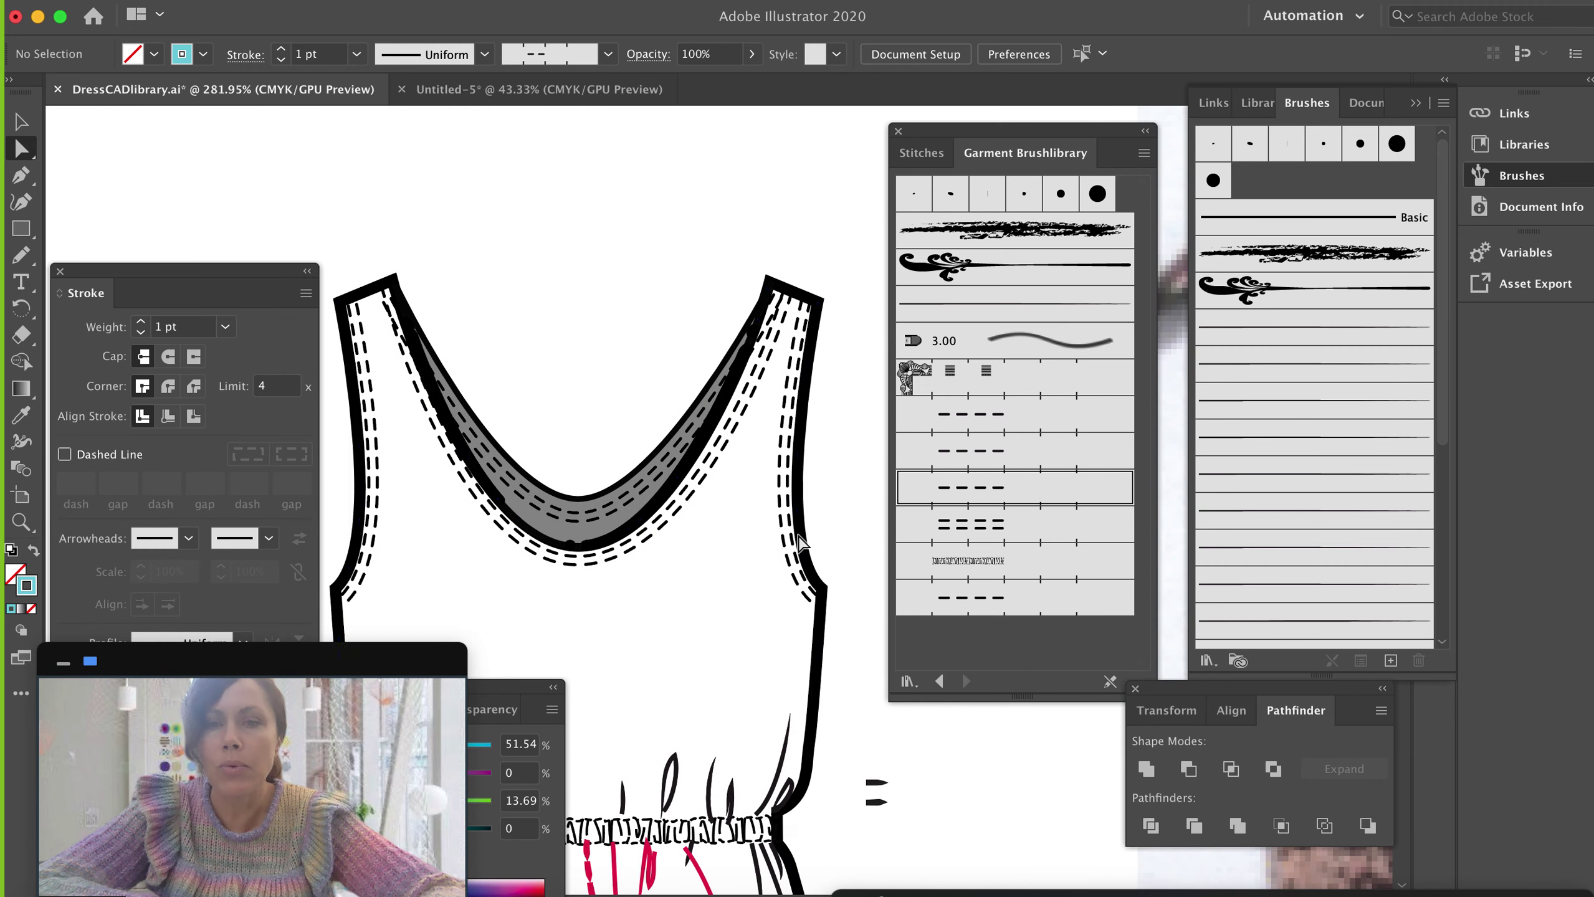
scroll(800, 544, "down", 1)
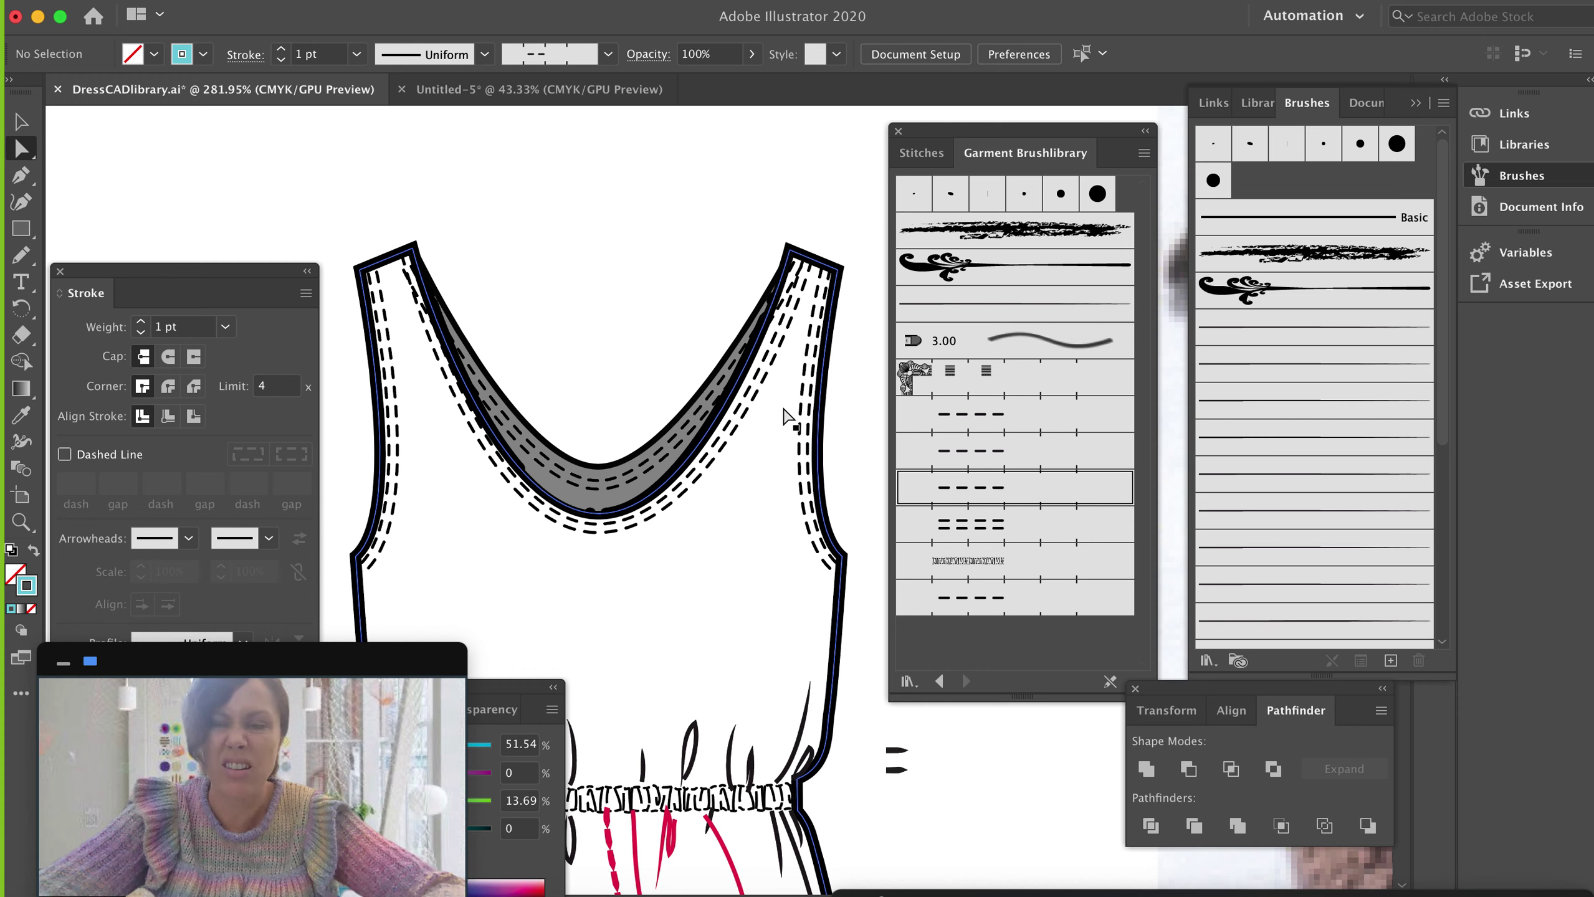
- Close the Garment Brushlibrary, Brushes, Pathfinder and Stroke panels that cover the sleeveless dress's shoulder strap
key("z")
left_click_drag(787, 418, 1036, 714)
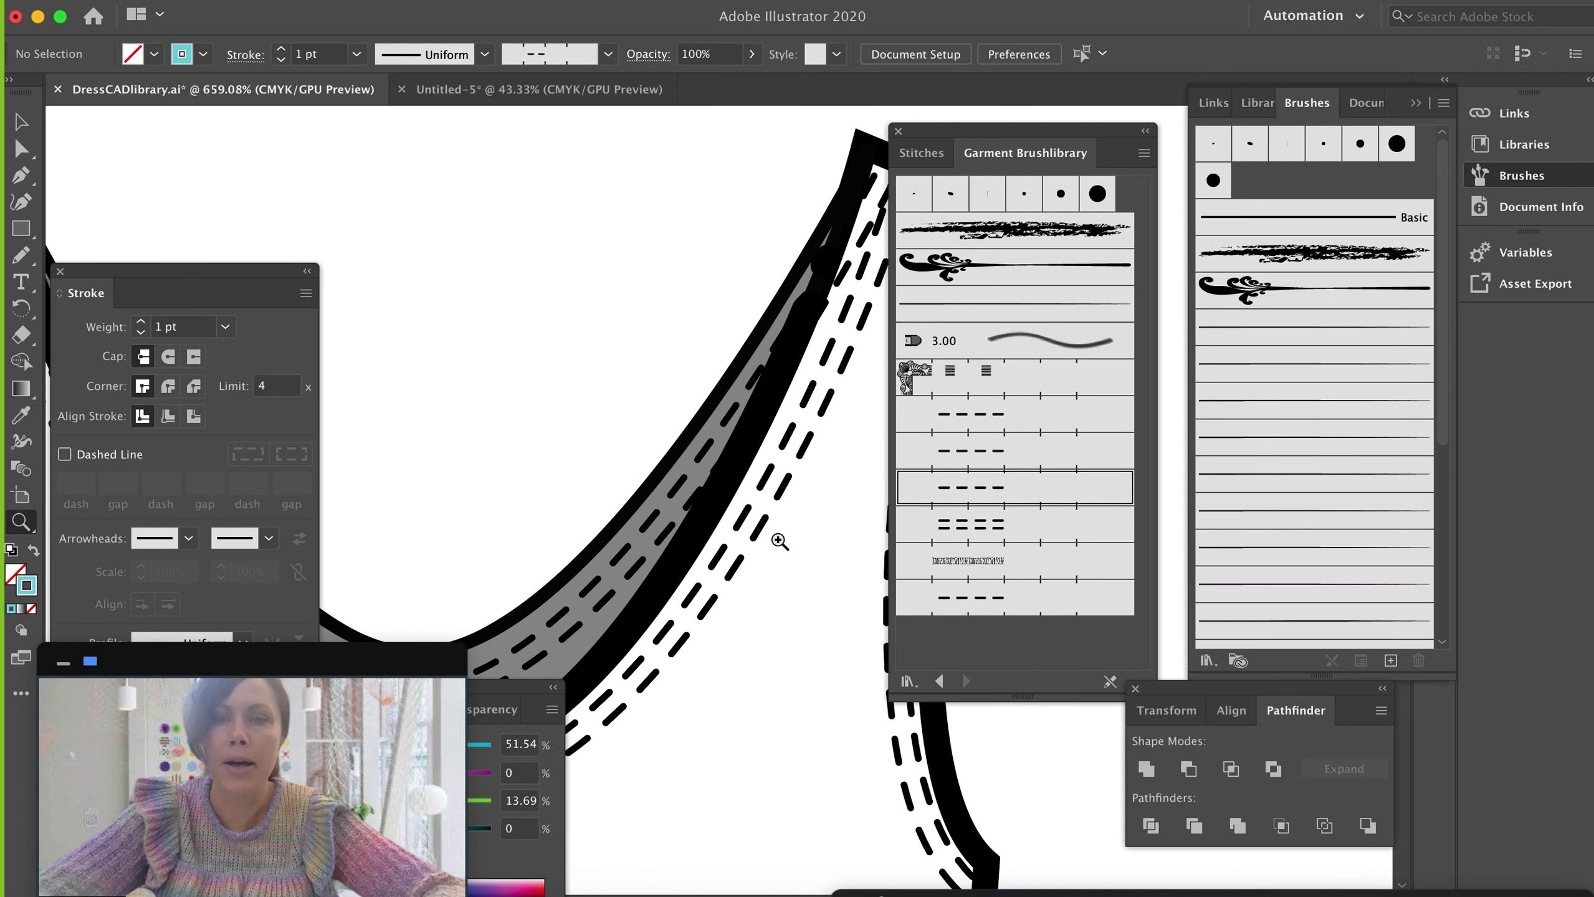
left_click(898, 131)
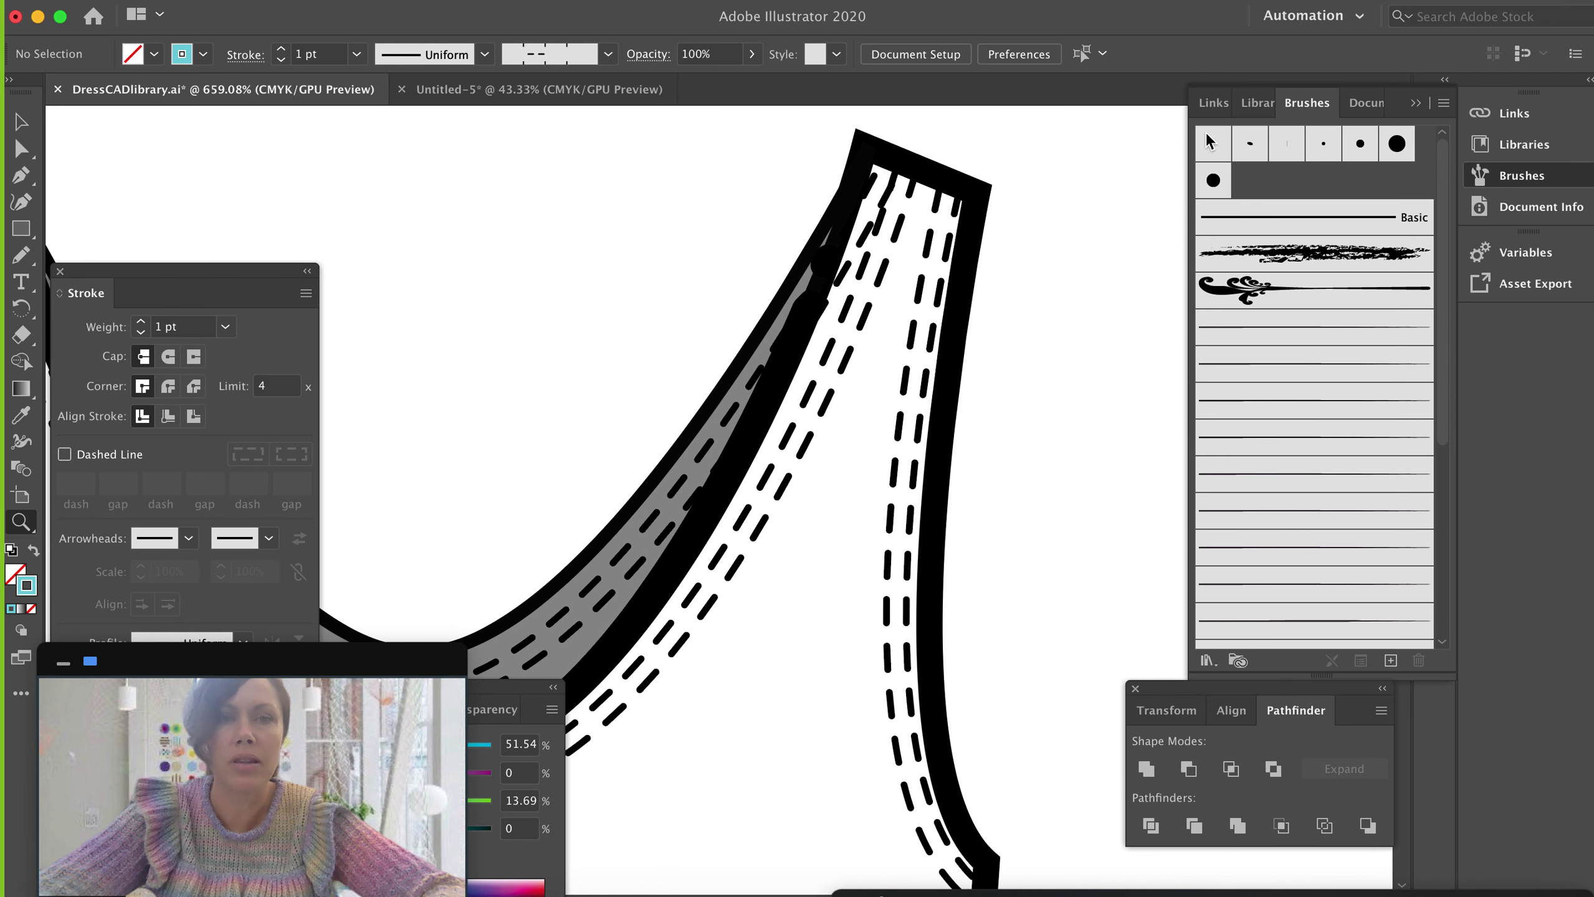
left_click(1415, 103)
left_click(1136, 690)
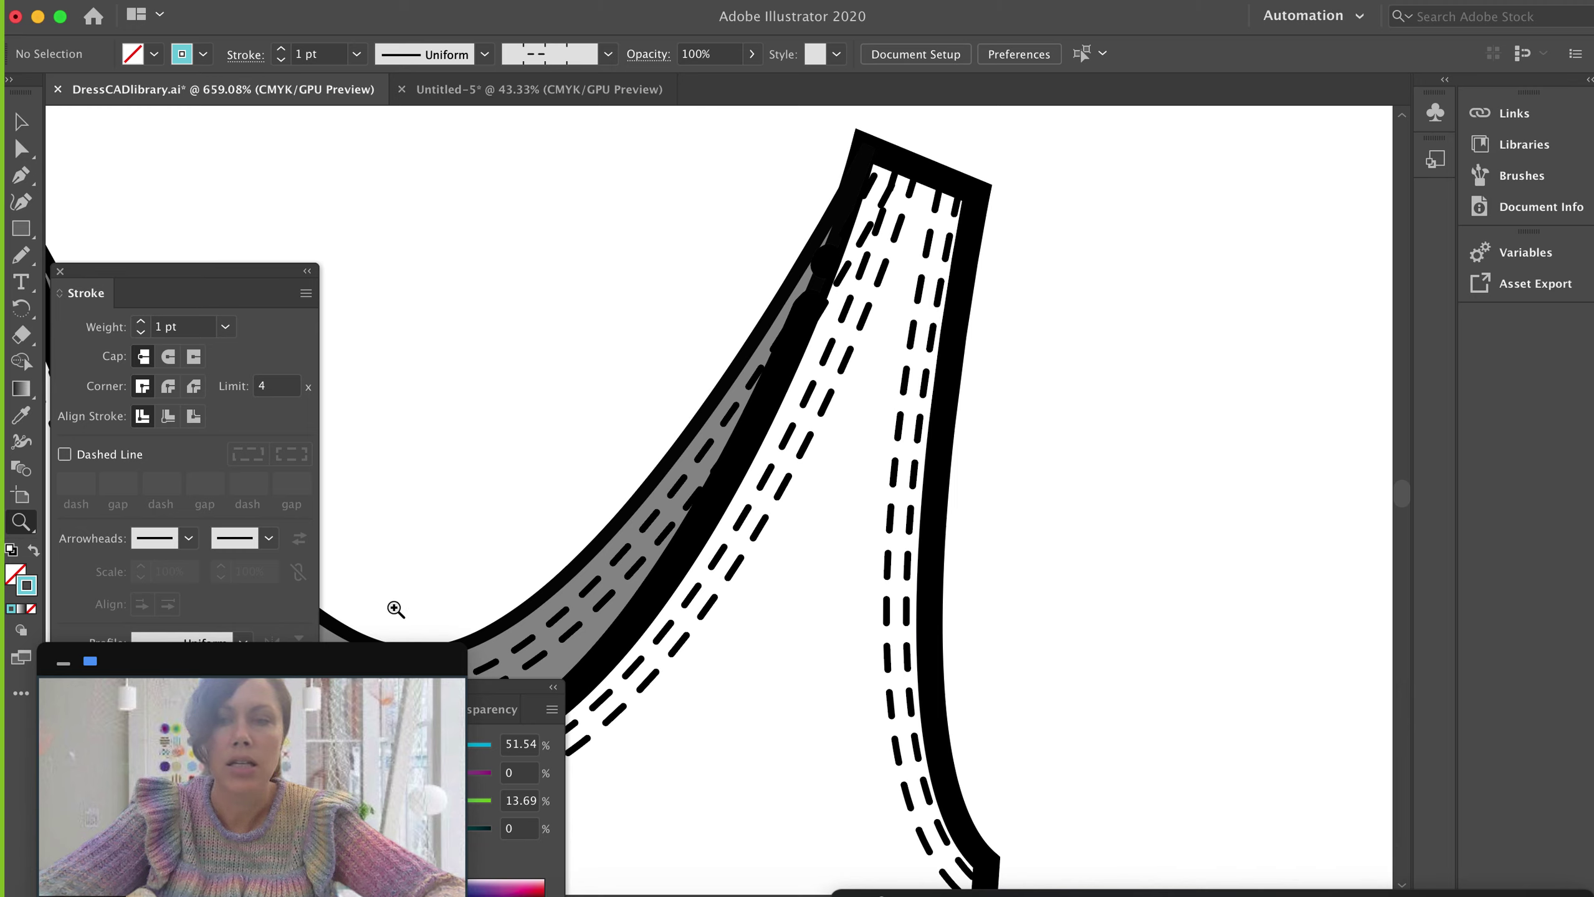
left_click(60, 272)
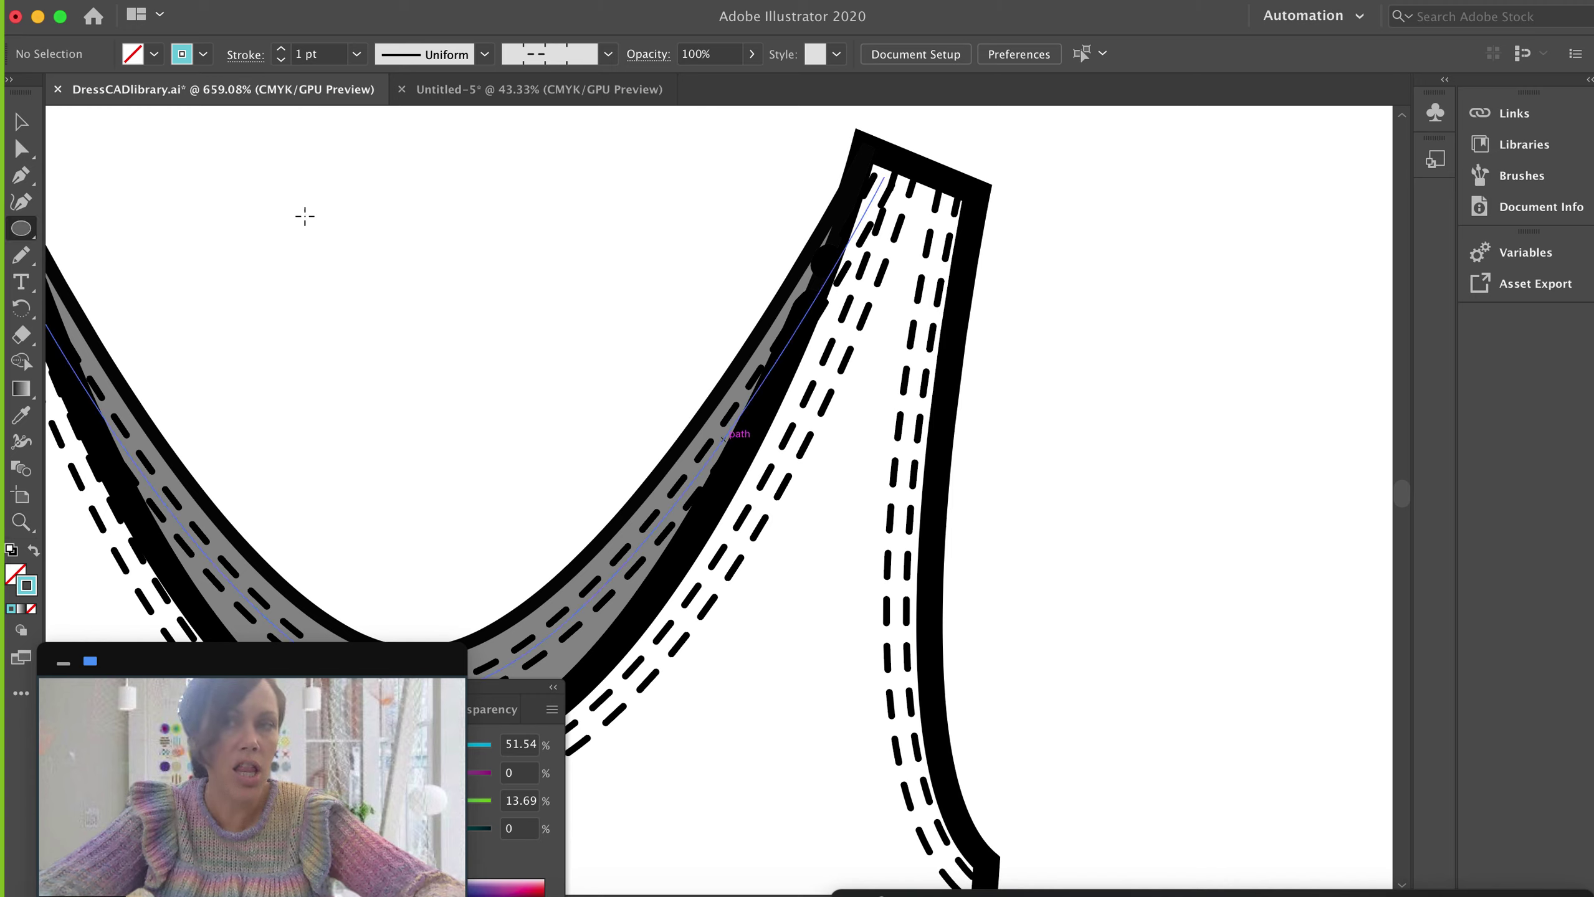
- Draw a circle with the Ellipse tool on the dress strap and position it between the neckline and armhole stitching
key("l")
left_click(20, 236)
left_click_drag(21, 238, 117, 263)
left_click_drag(812, 476, 950, 613)
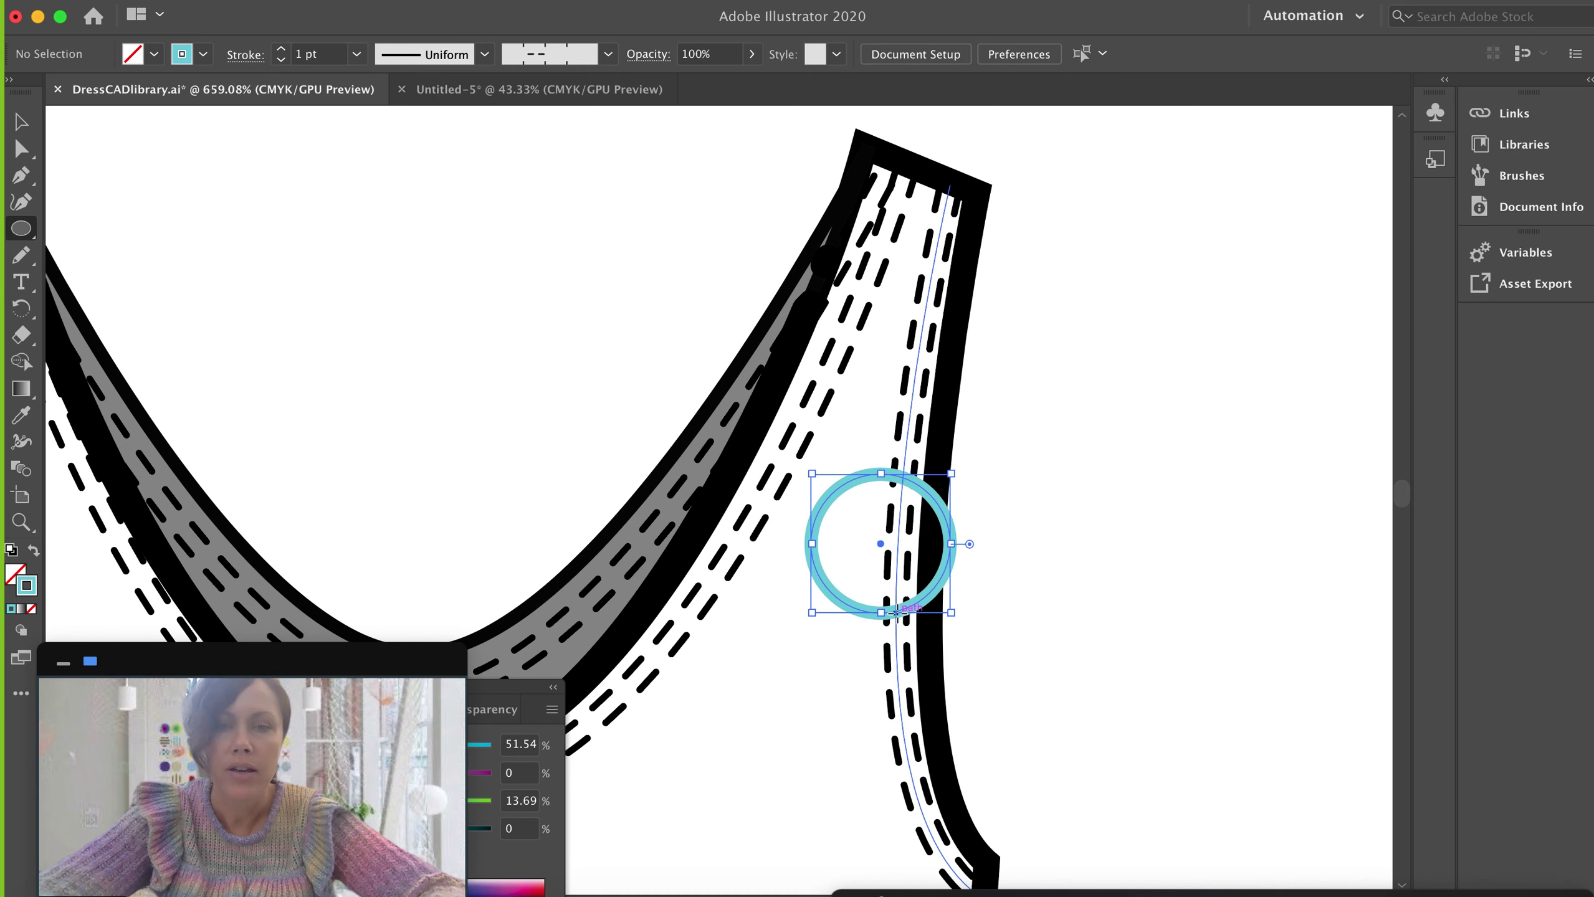
key("v")
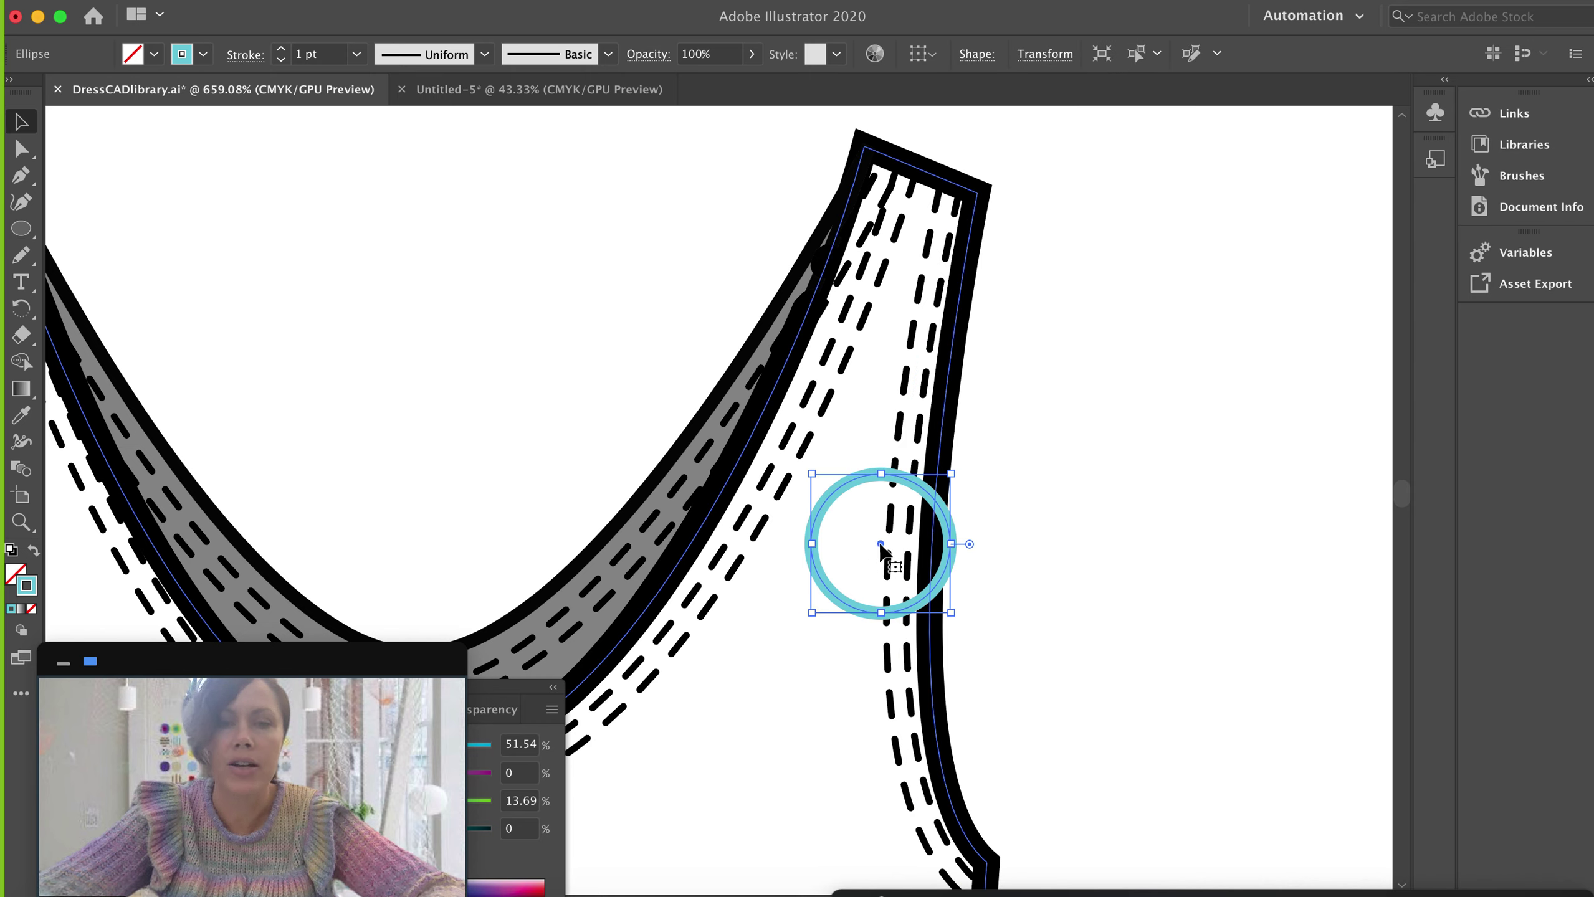
left_click_drag(880, 544, 828, 501)
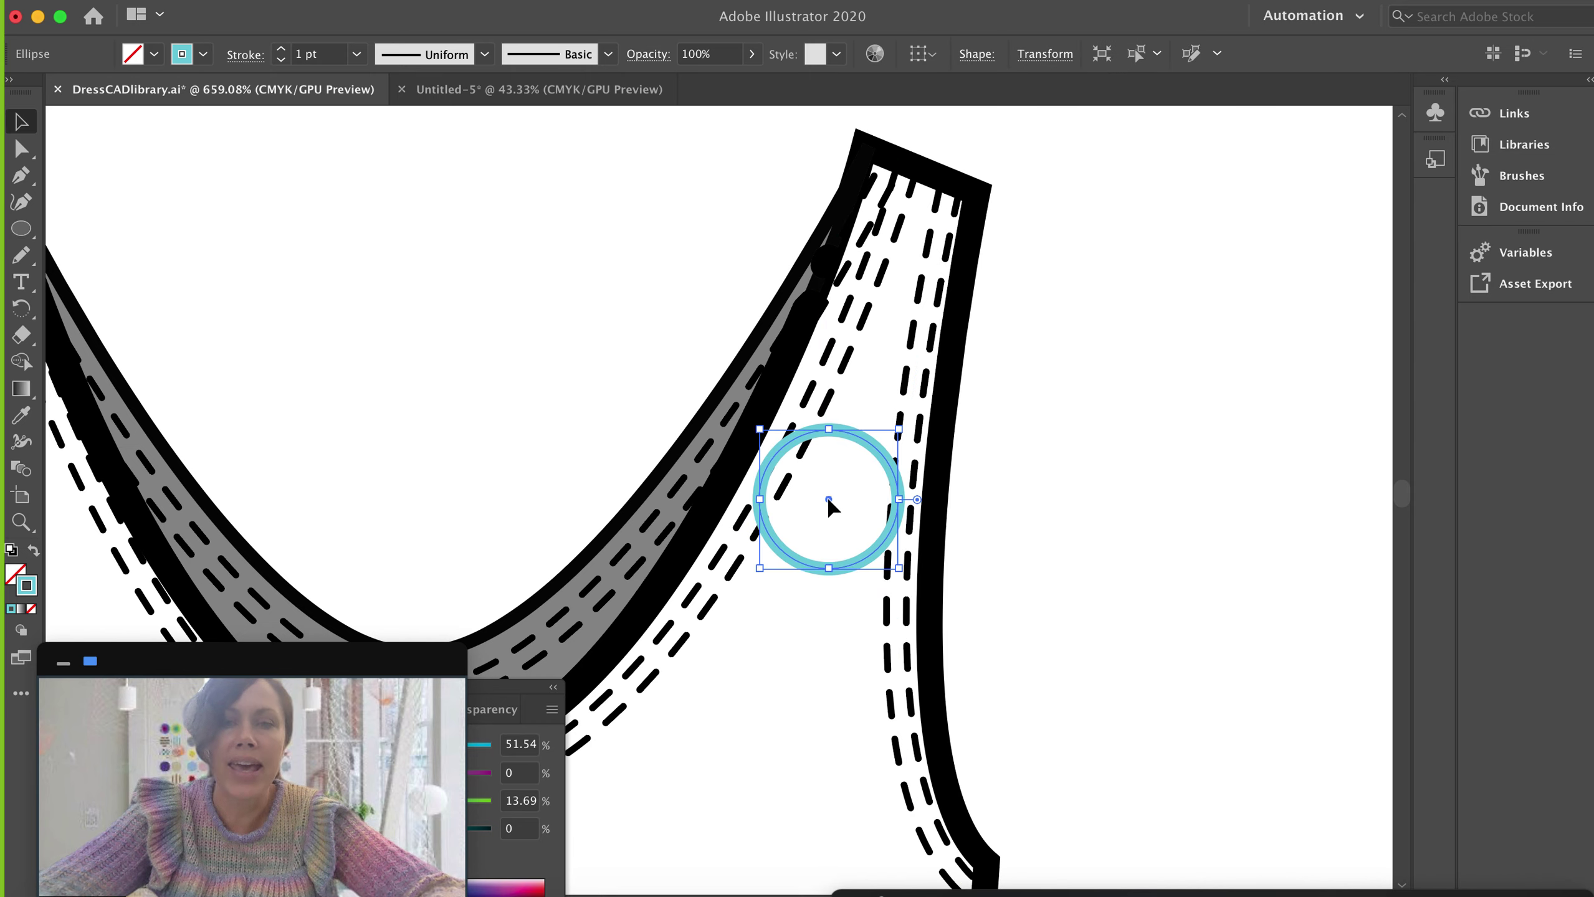
- Fill the circle on the strap with the grey colour ADA6A8
left_click(13, 575)
double_click(12, 575)
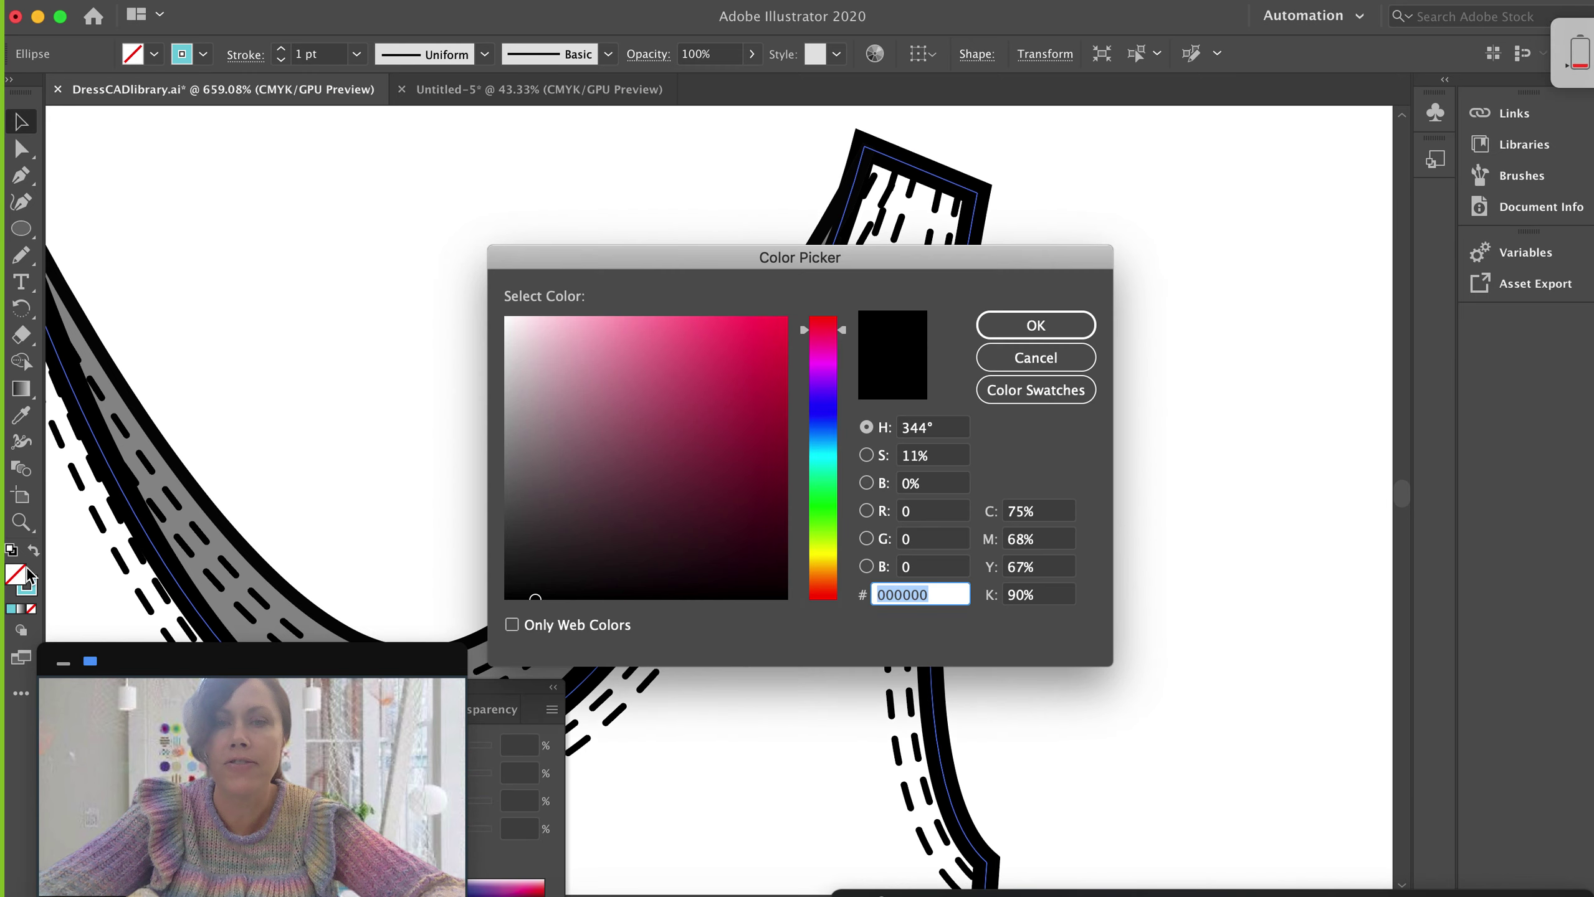
left_click(517, 407)
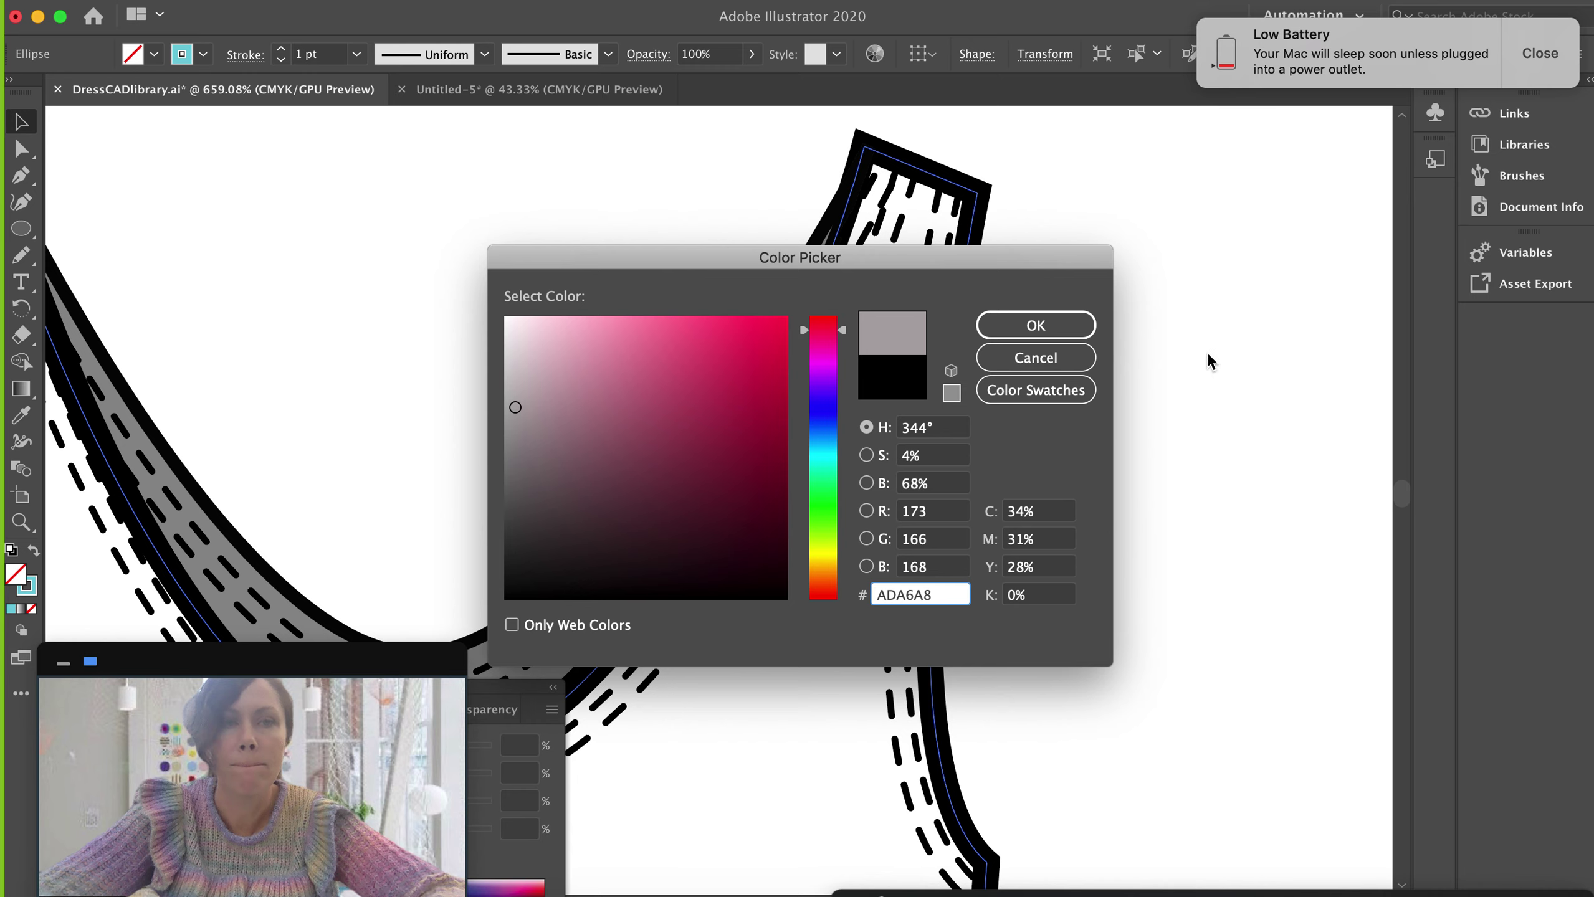
left_click(1011, 321)
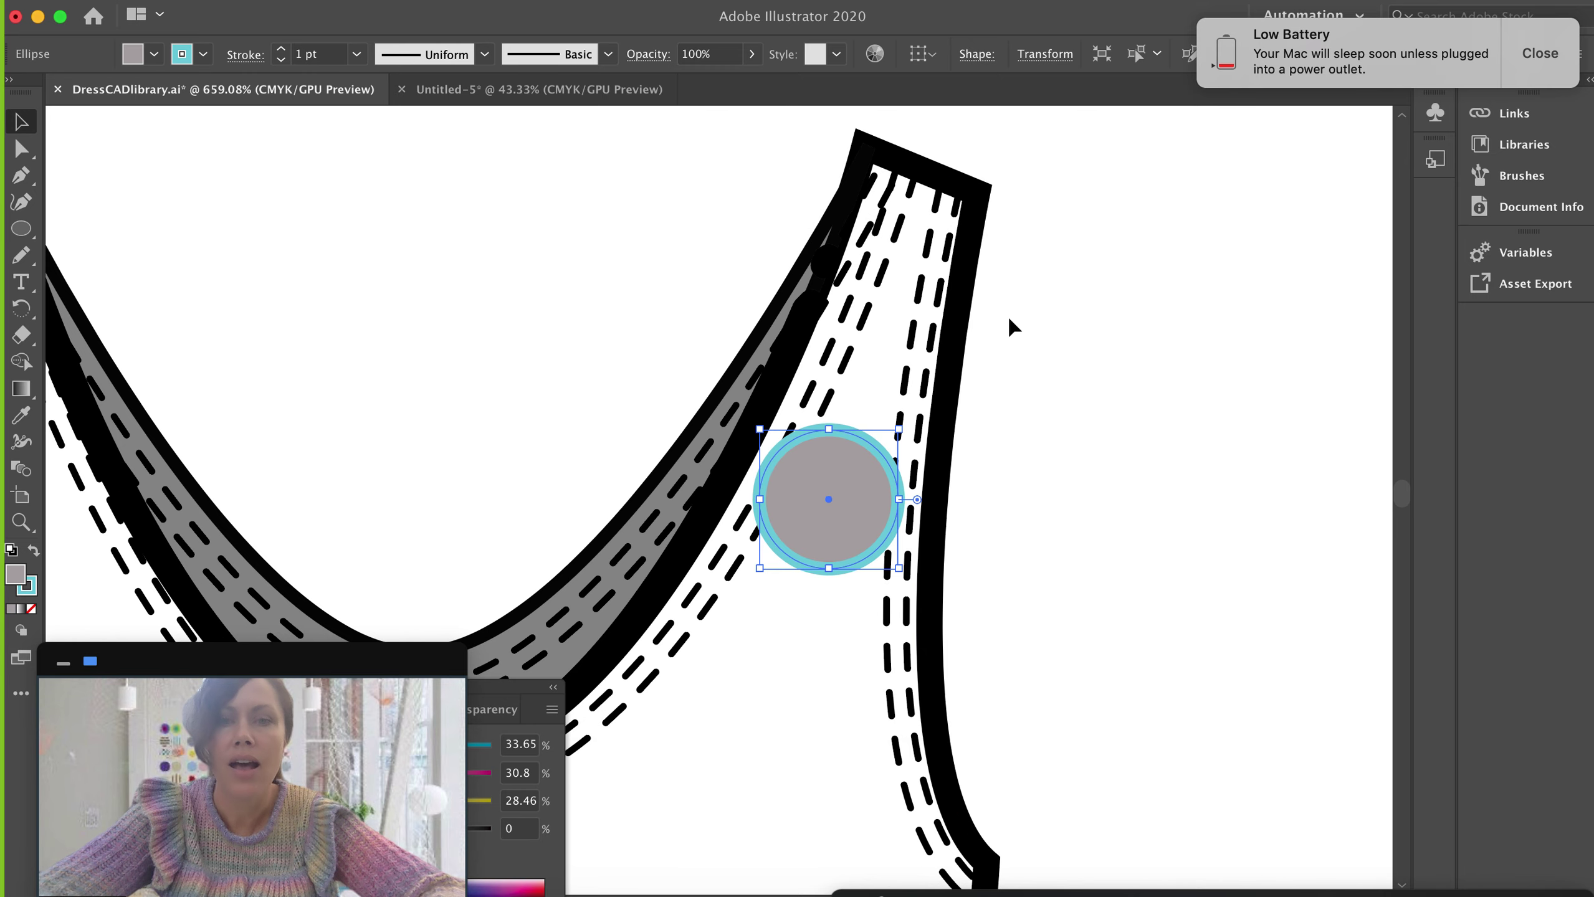
left_click(1061, 503)
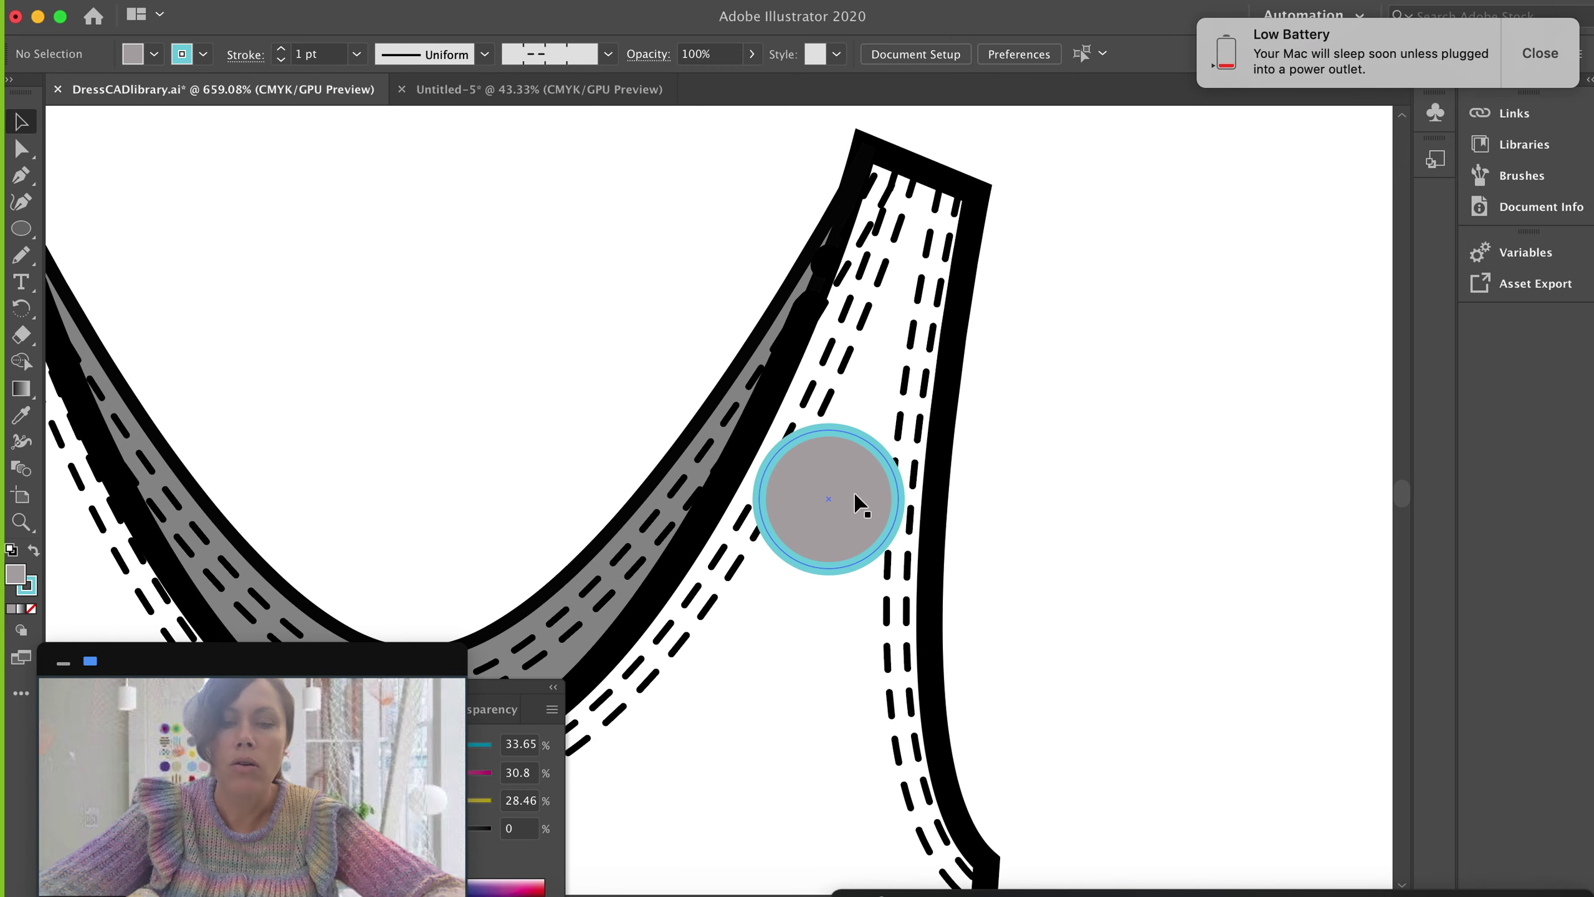
- Draw a smaller circle about half as wide inside the grey one and centre it there
key("l")
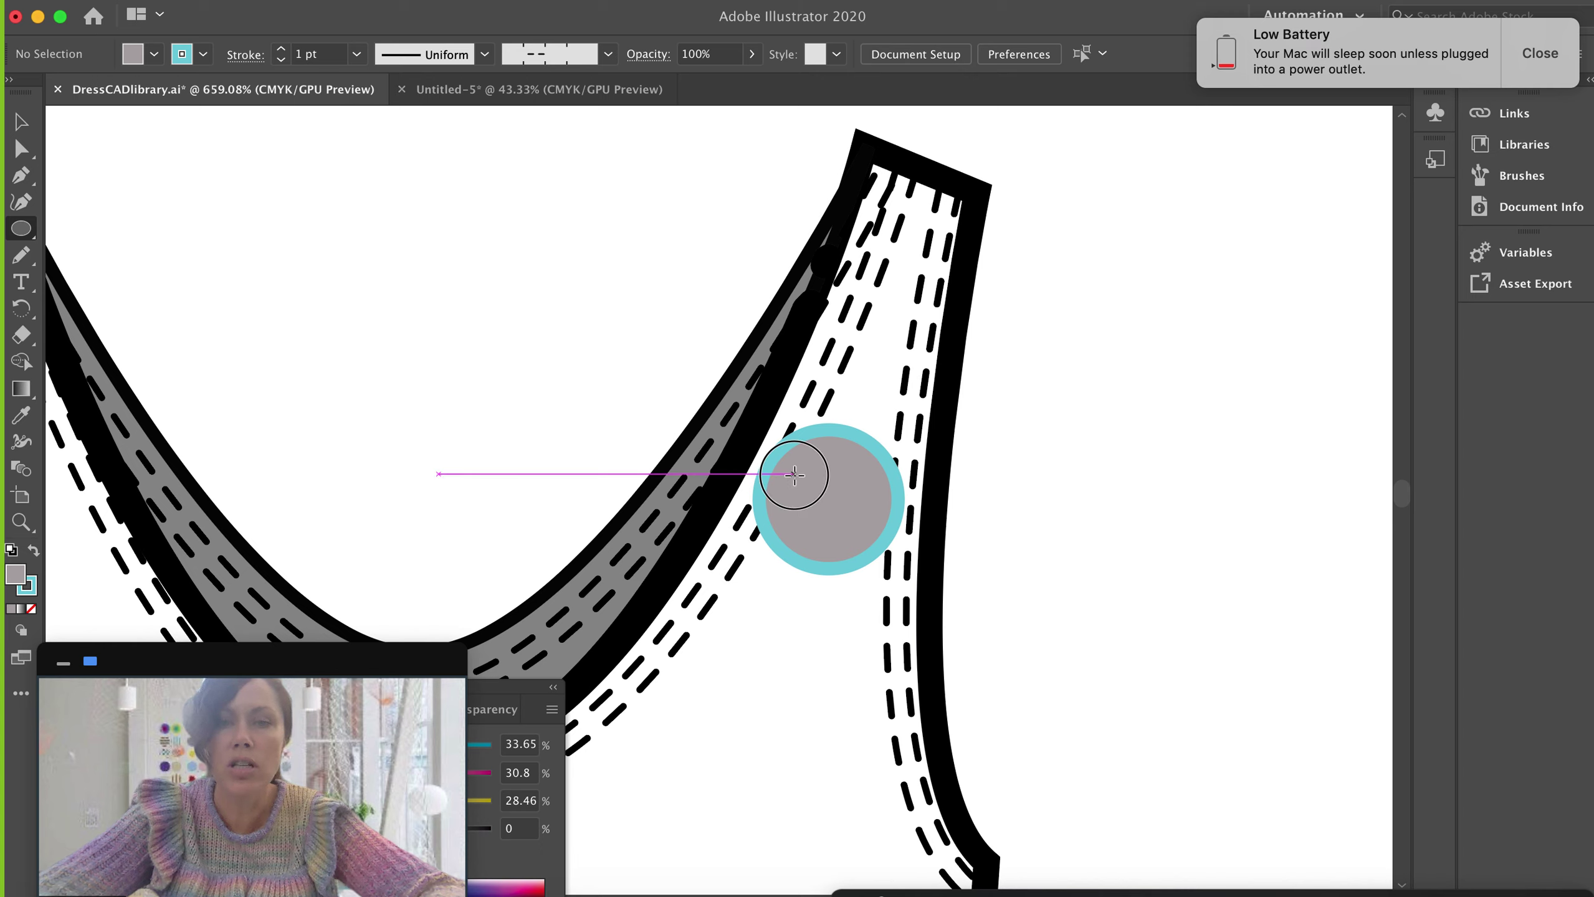
left_click_drag(795, 476, 869, 520)
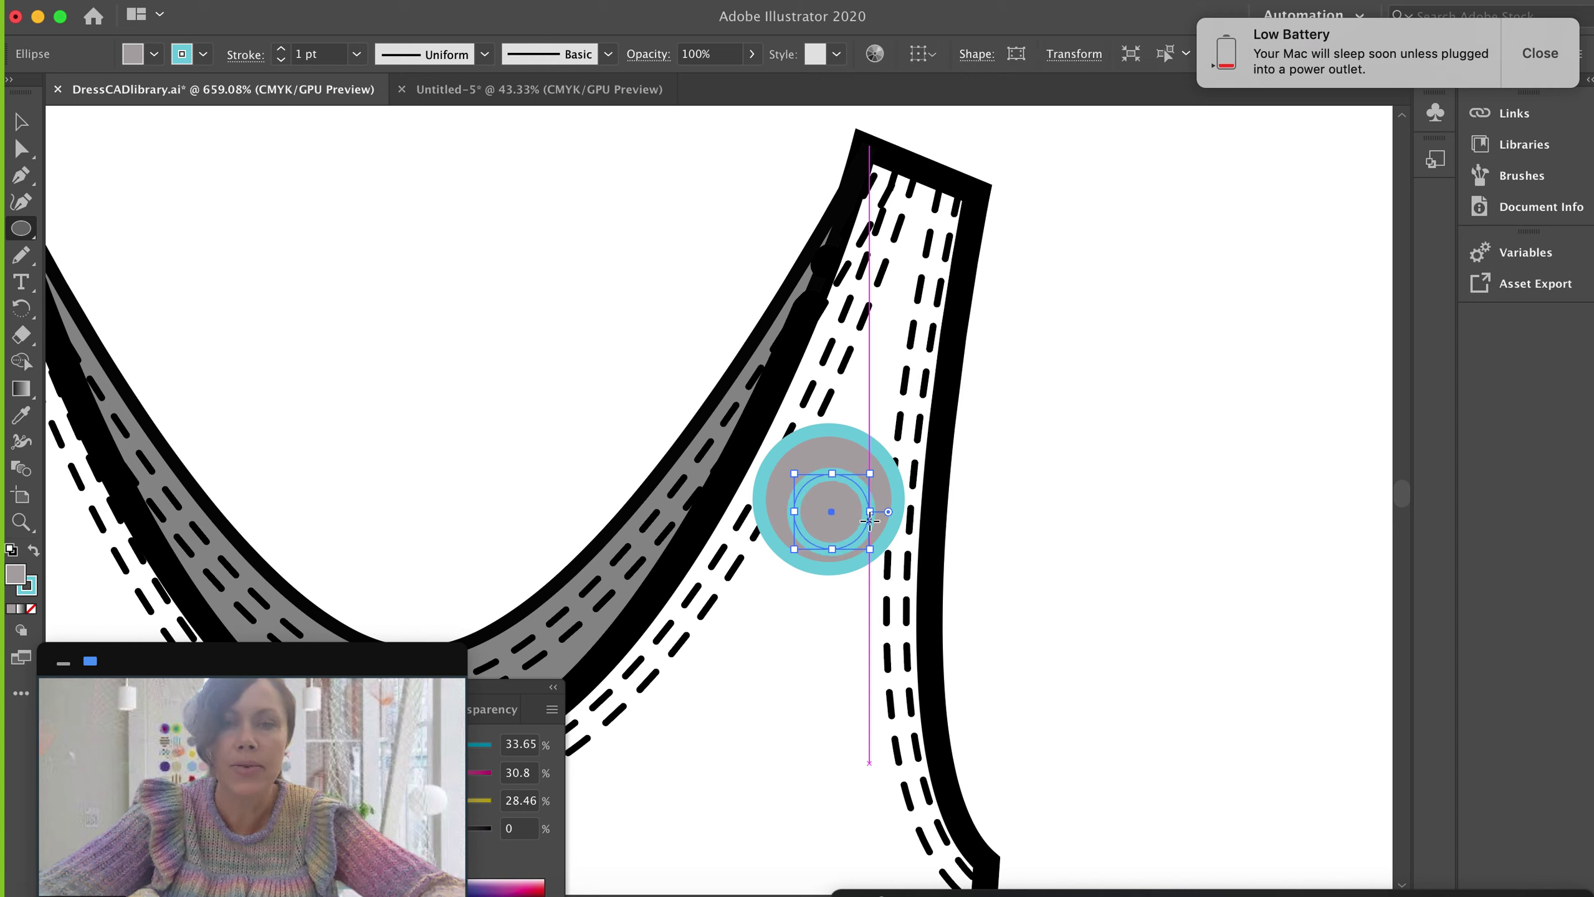
key("v")
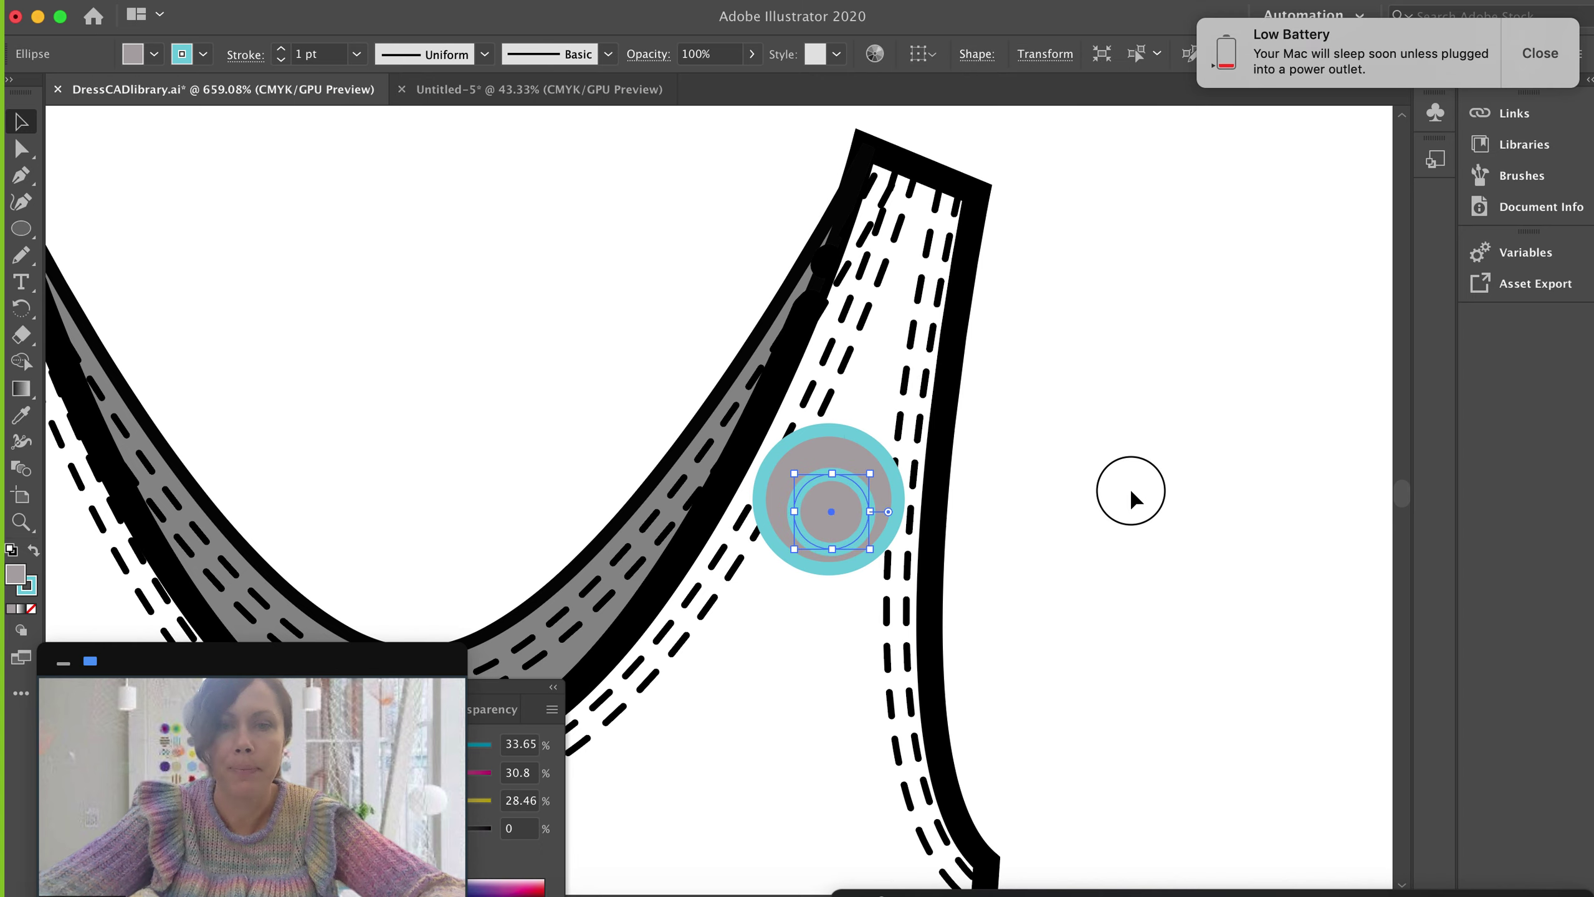
left_click(1131, 491)
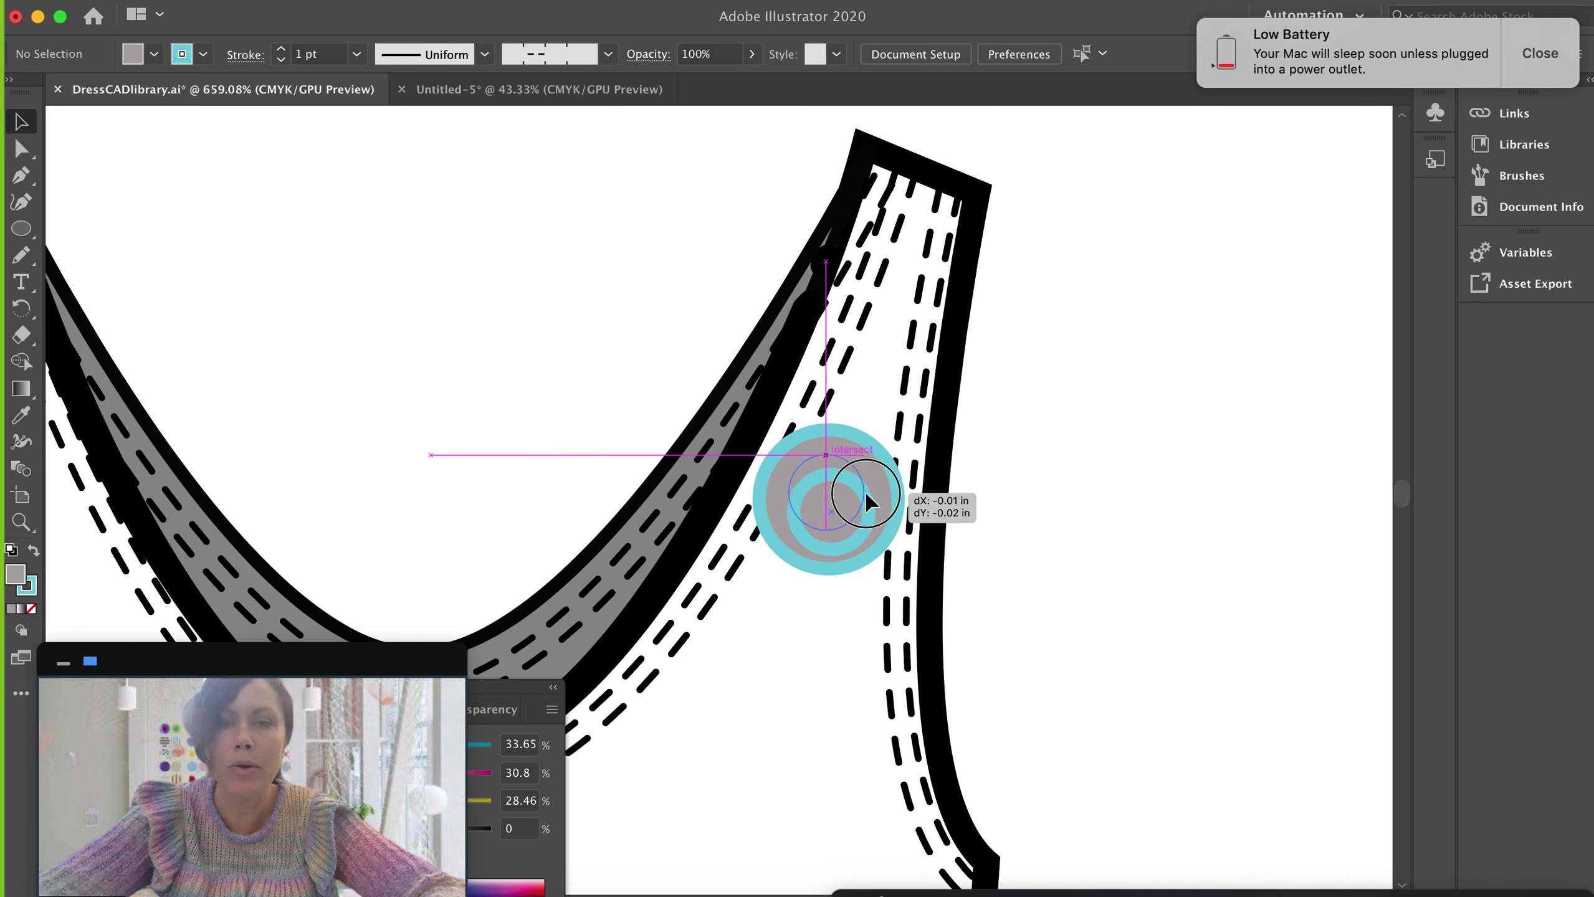
left_click(840, 489)
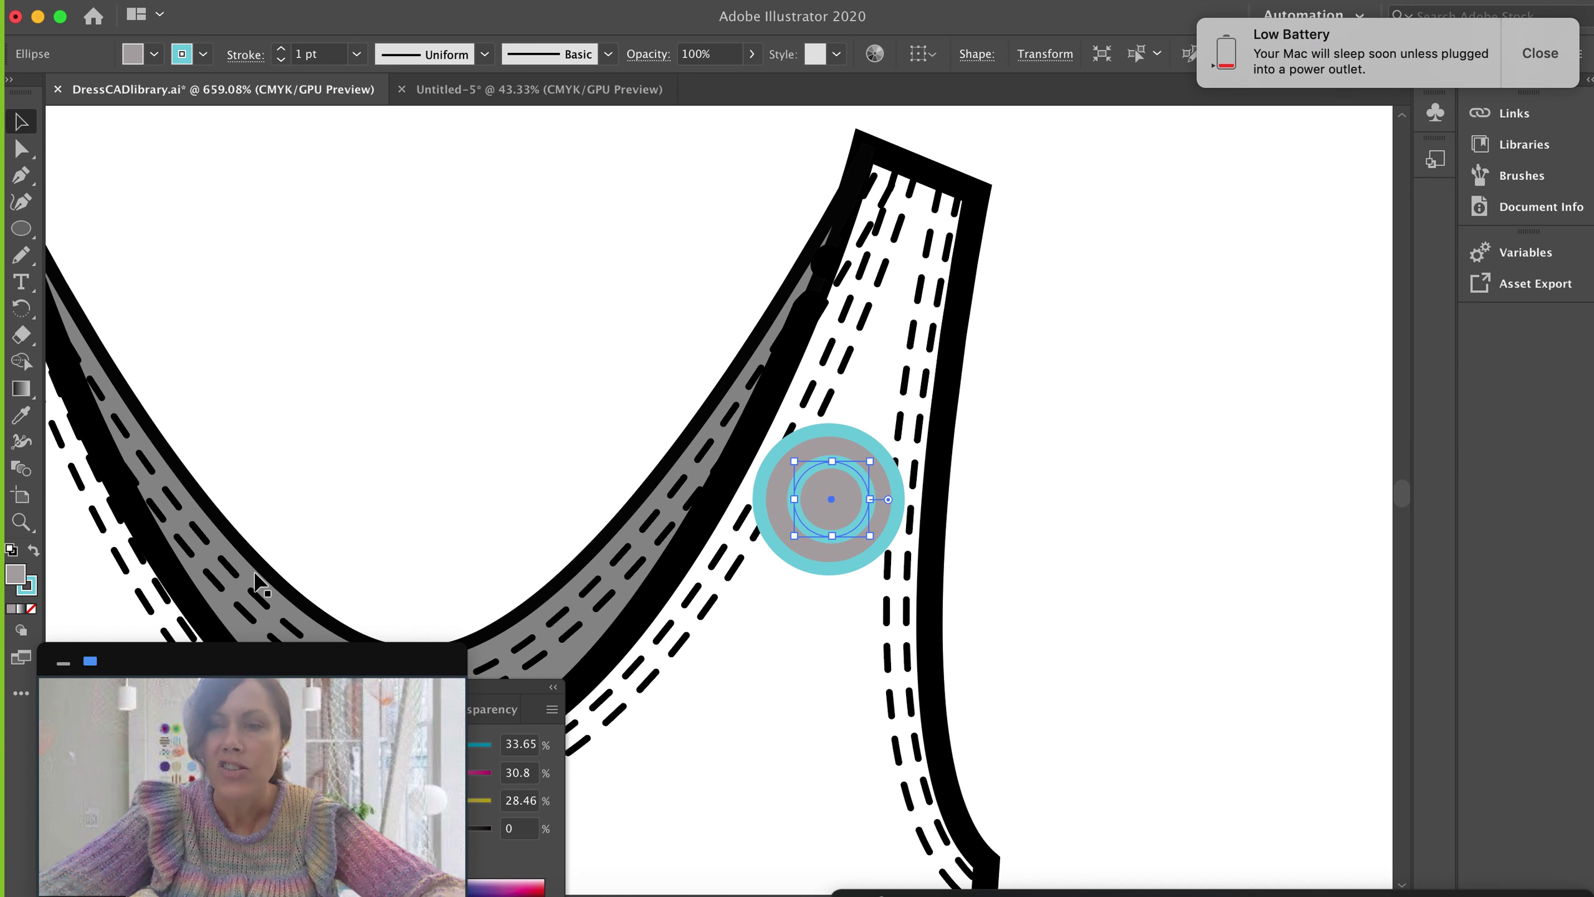
- Fill the inner circle with a lighter grey than the outer circle
double_click(17, 574)
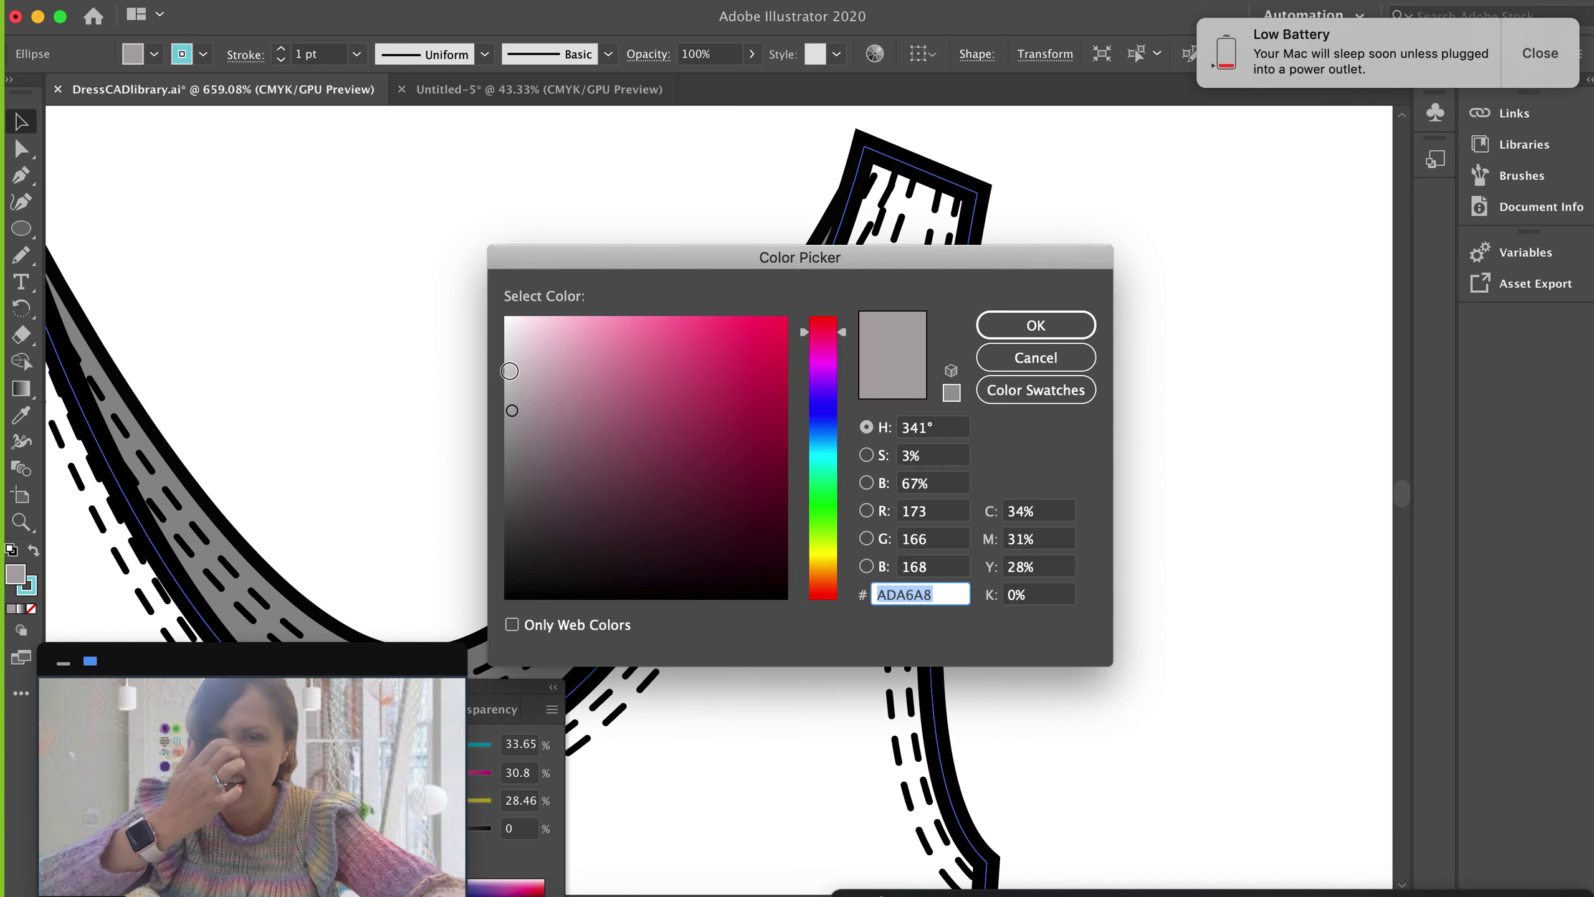
left_click(507, 365)
left_click(1061, 333)
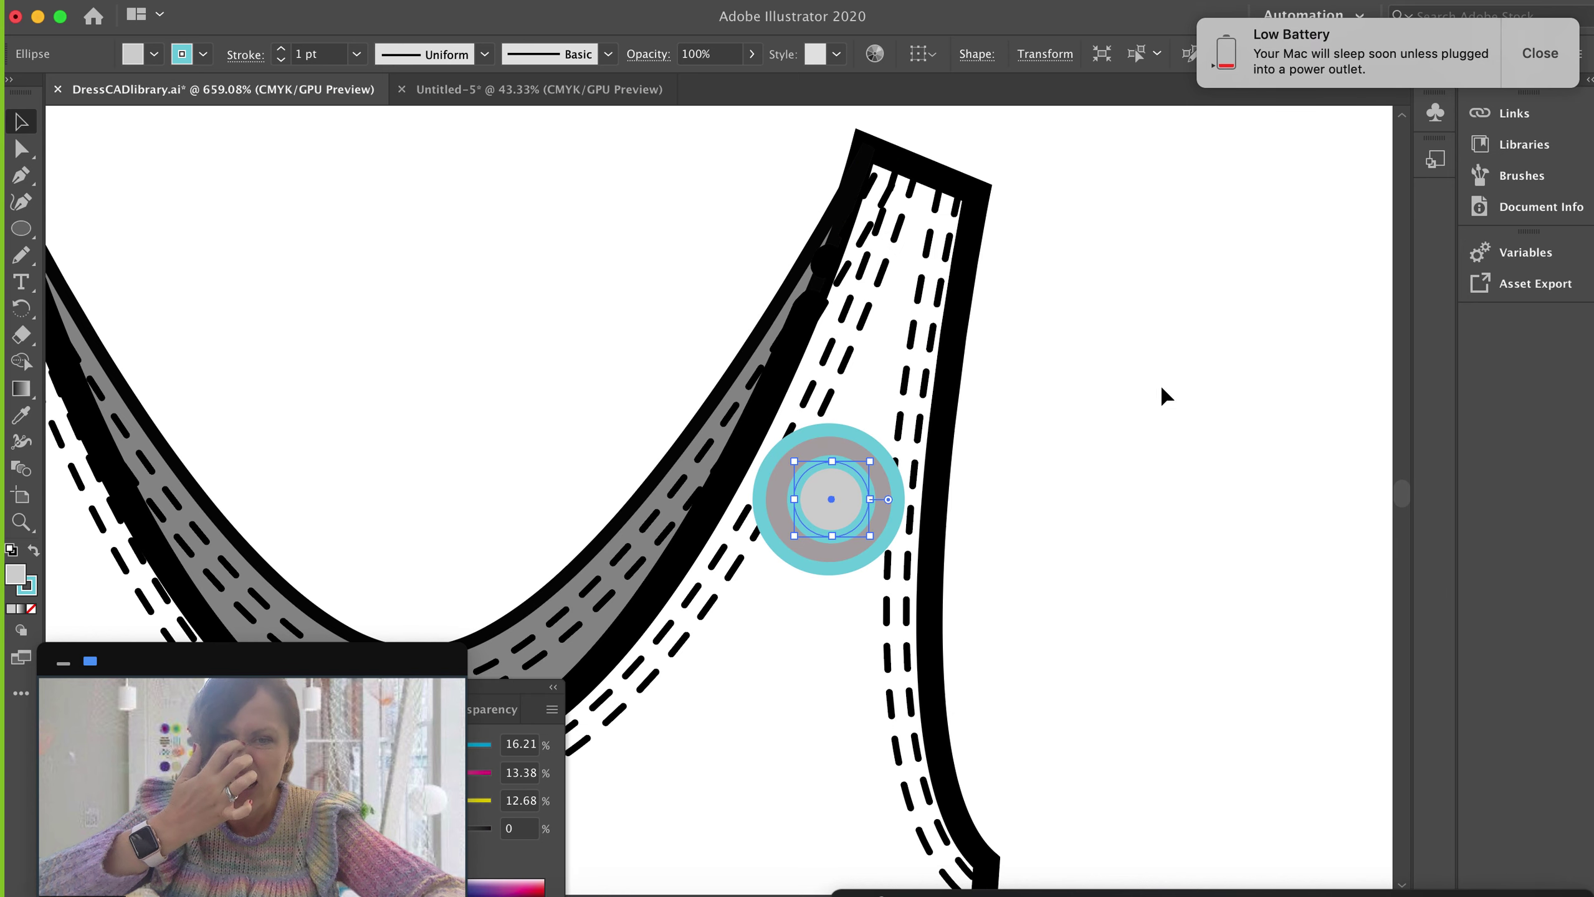
left_click(1250, 431)
- Fill the inner circle with white, FFFFFF
left_click(848, 503)
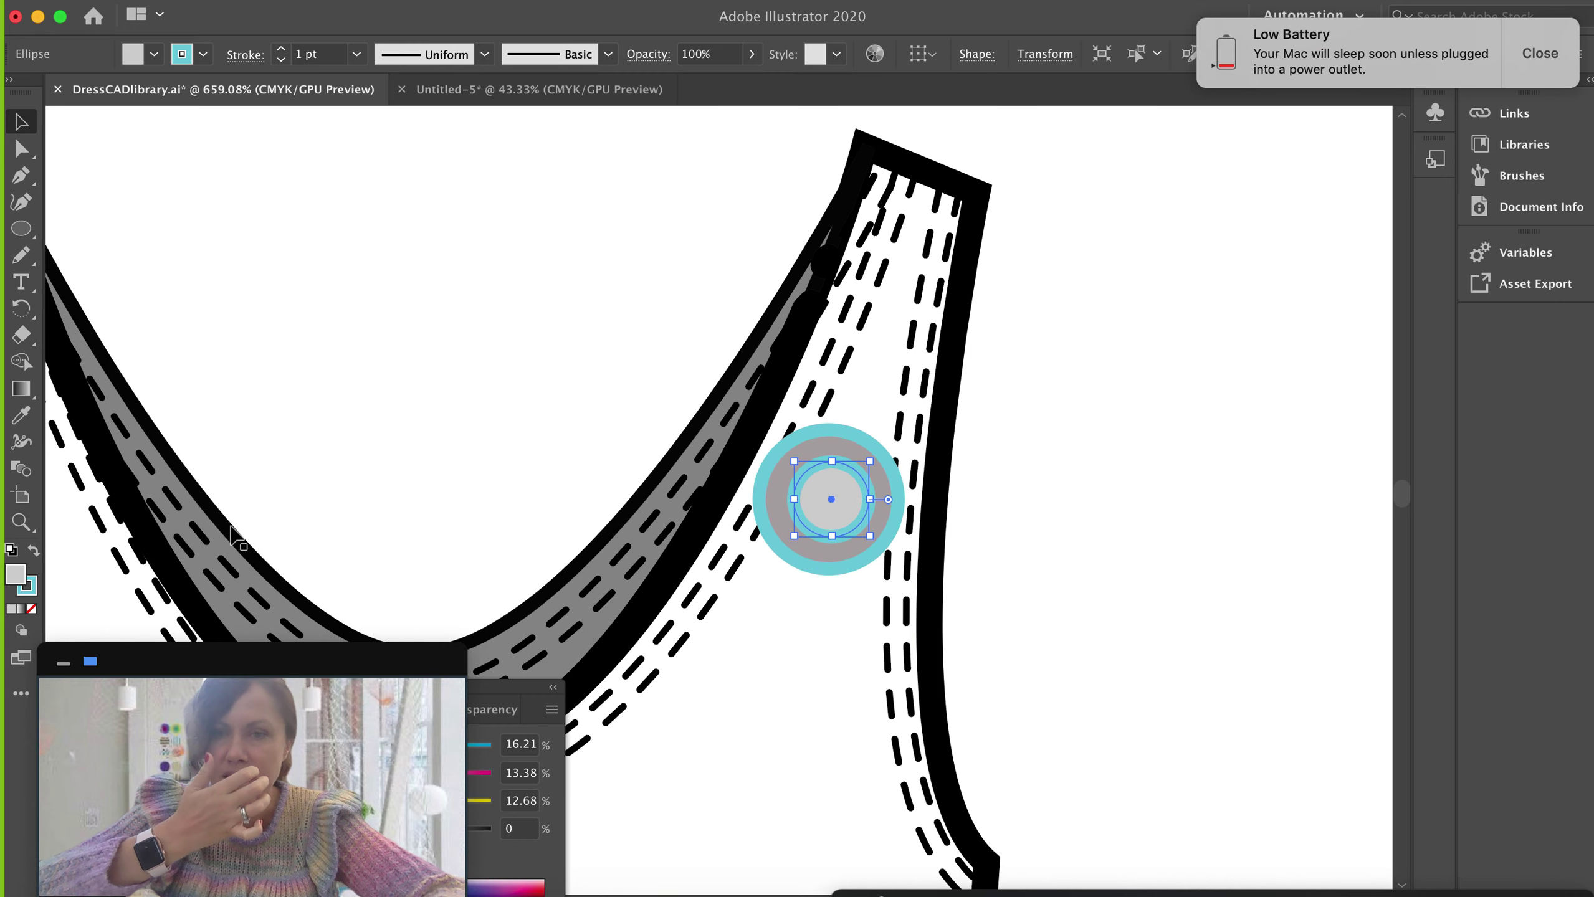
double_click(17, 589)
left_click(506, 323)
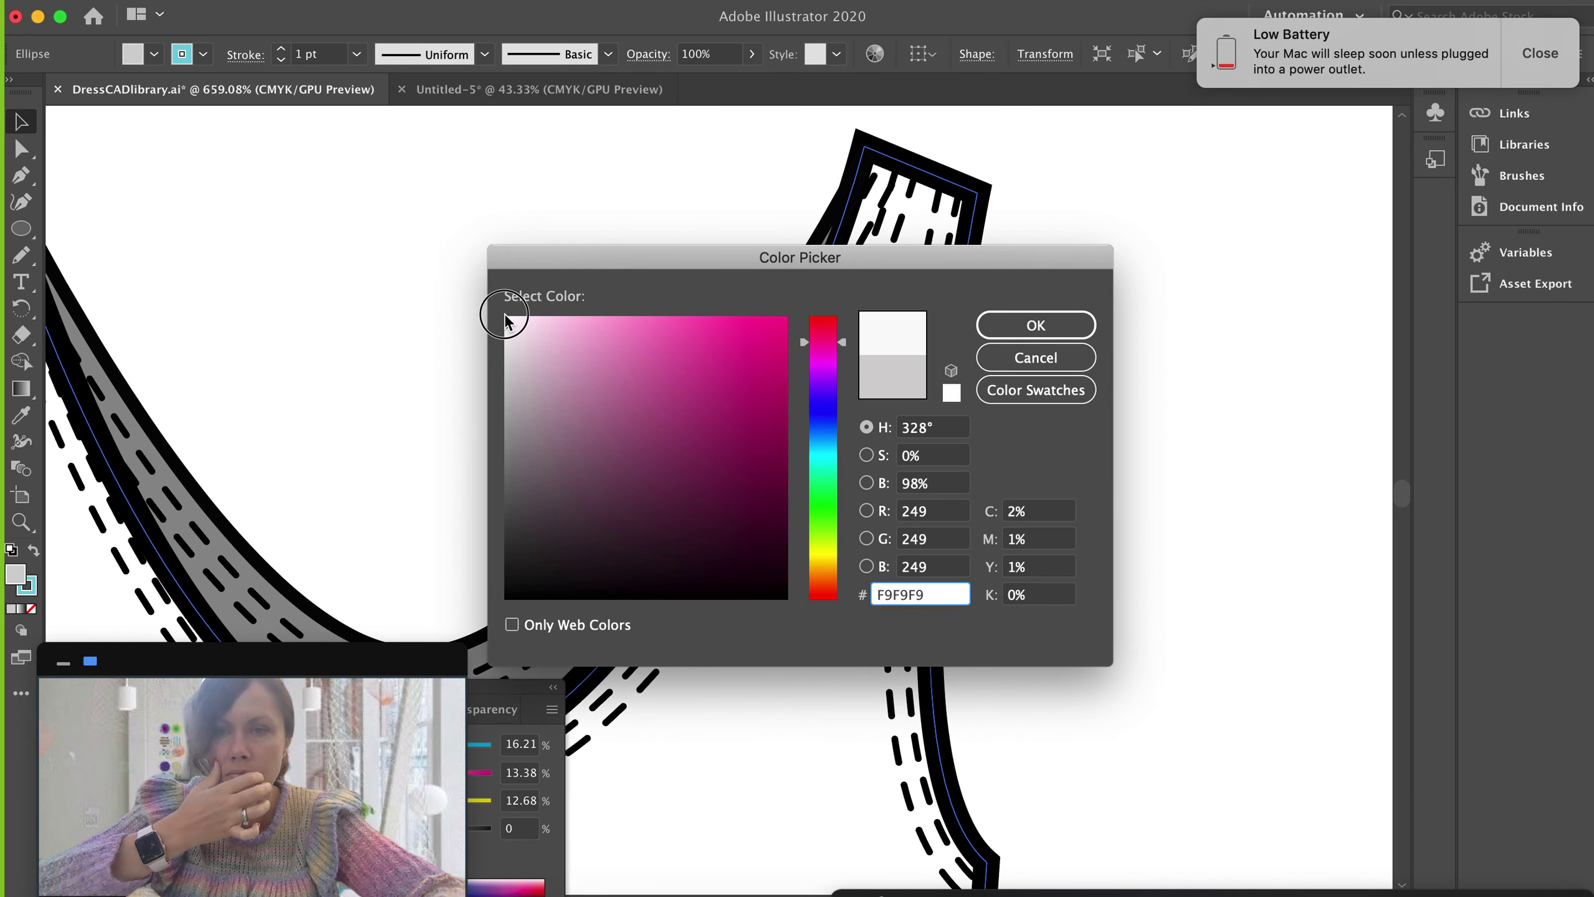
left_click_drag(508, 320, 502, 313)
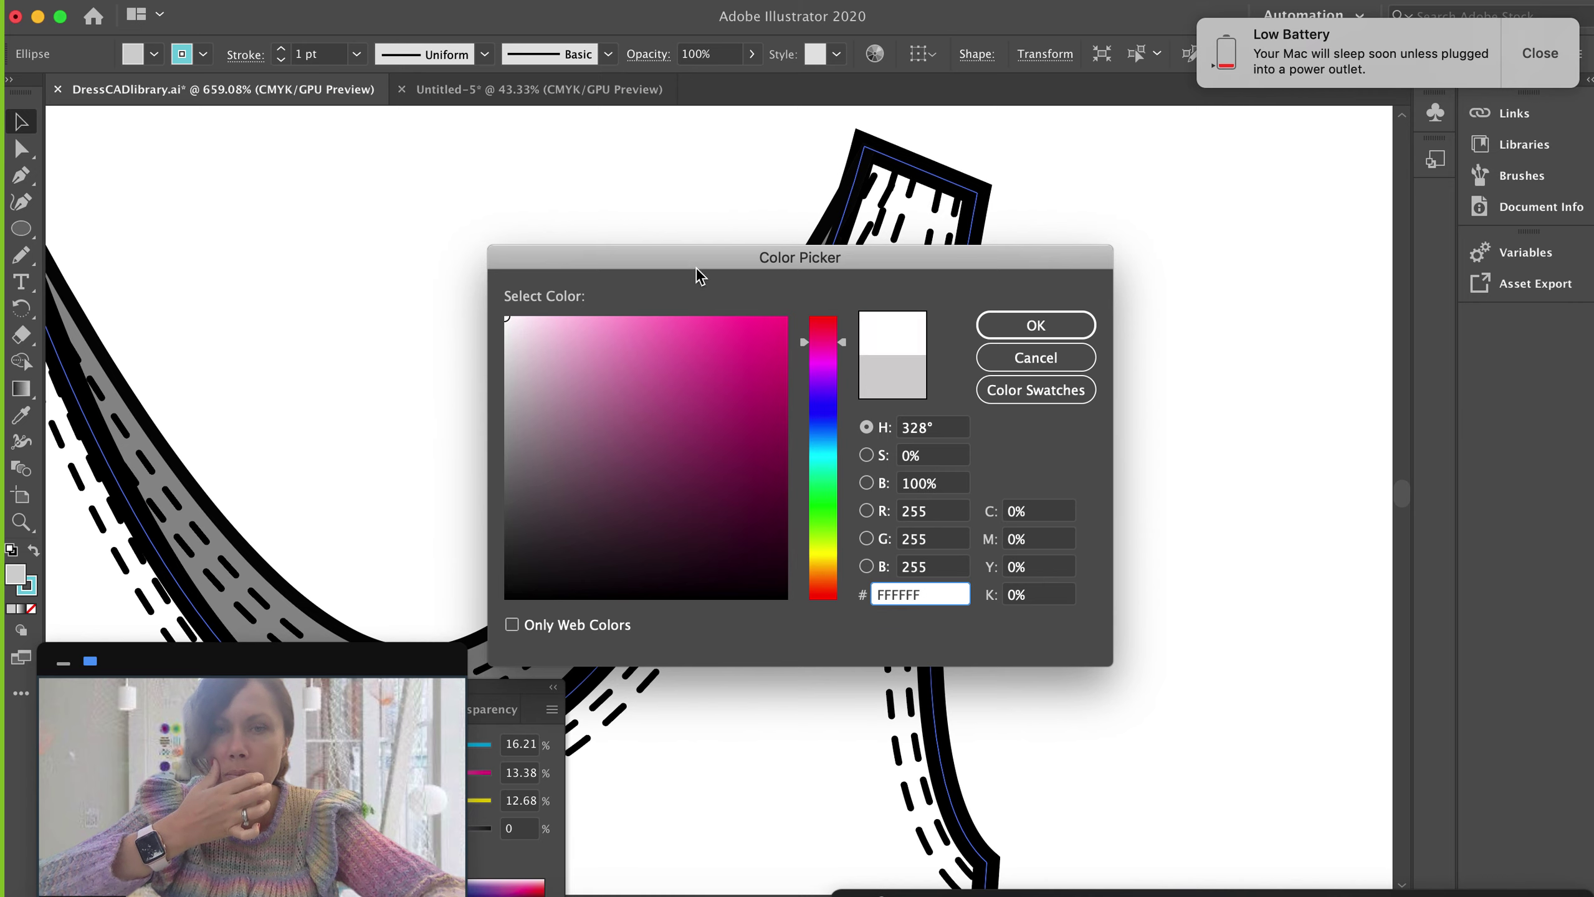
left_click(1060, 325)
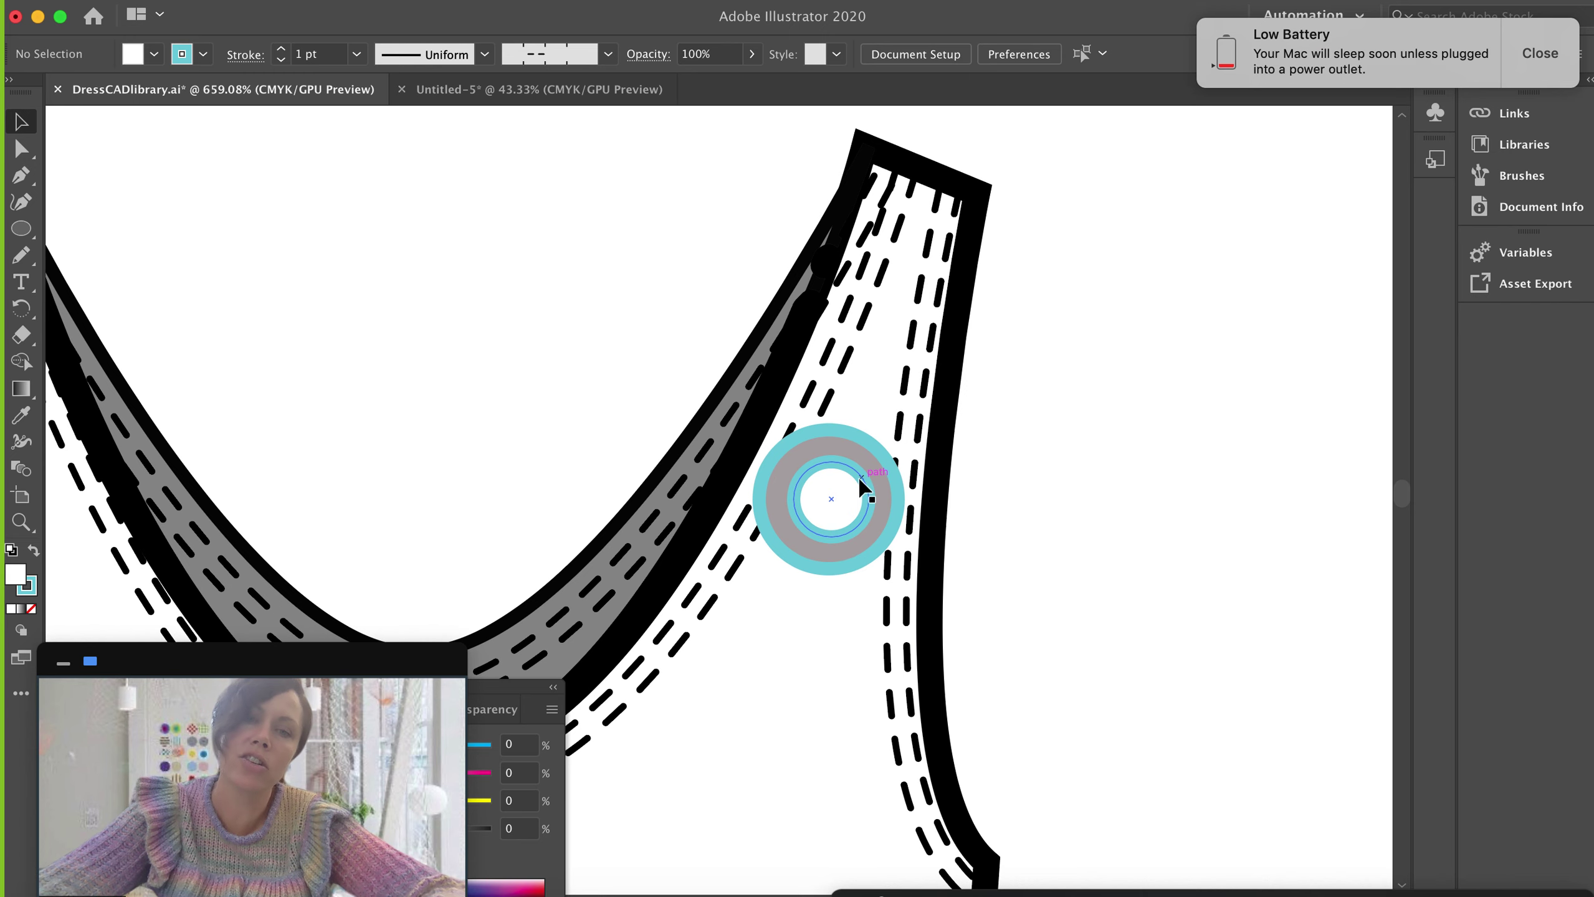
- Fill the dress's front bodice shape with a bright magenta
key("a")
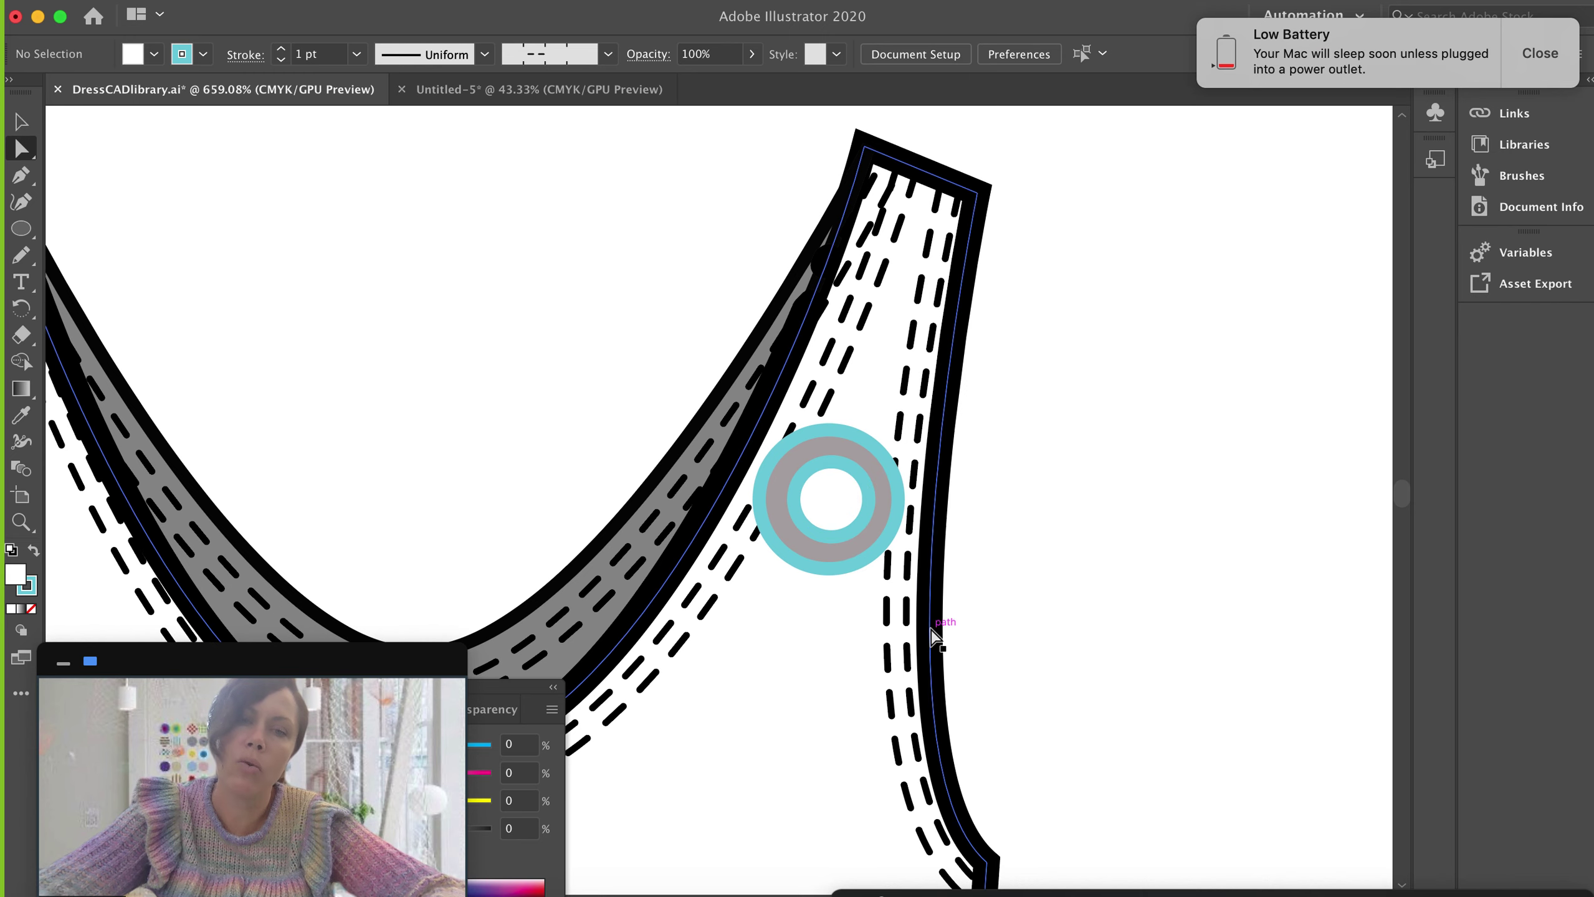
left_click(940, 647)
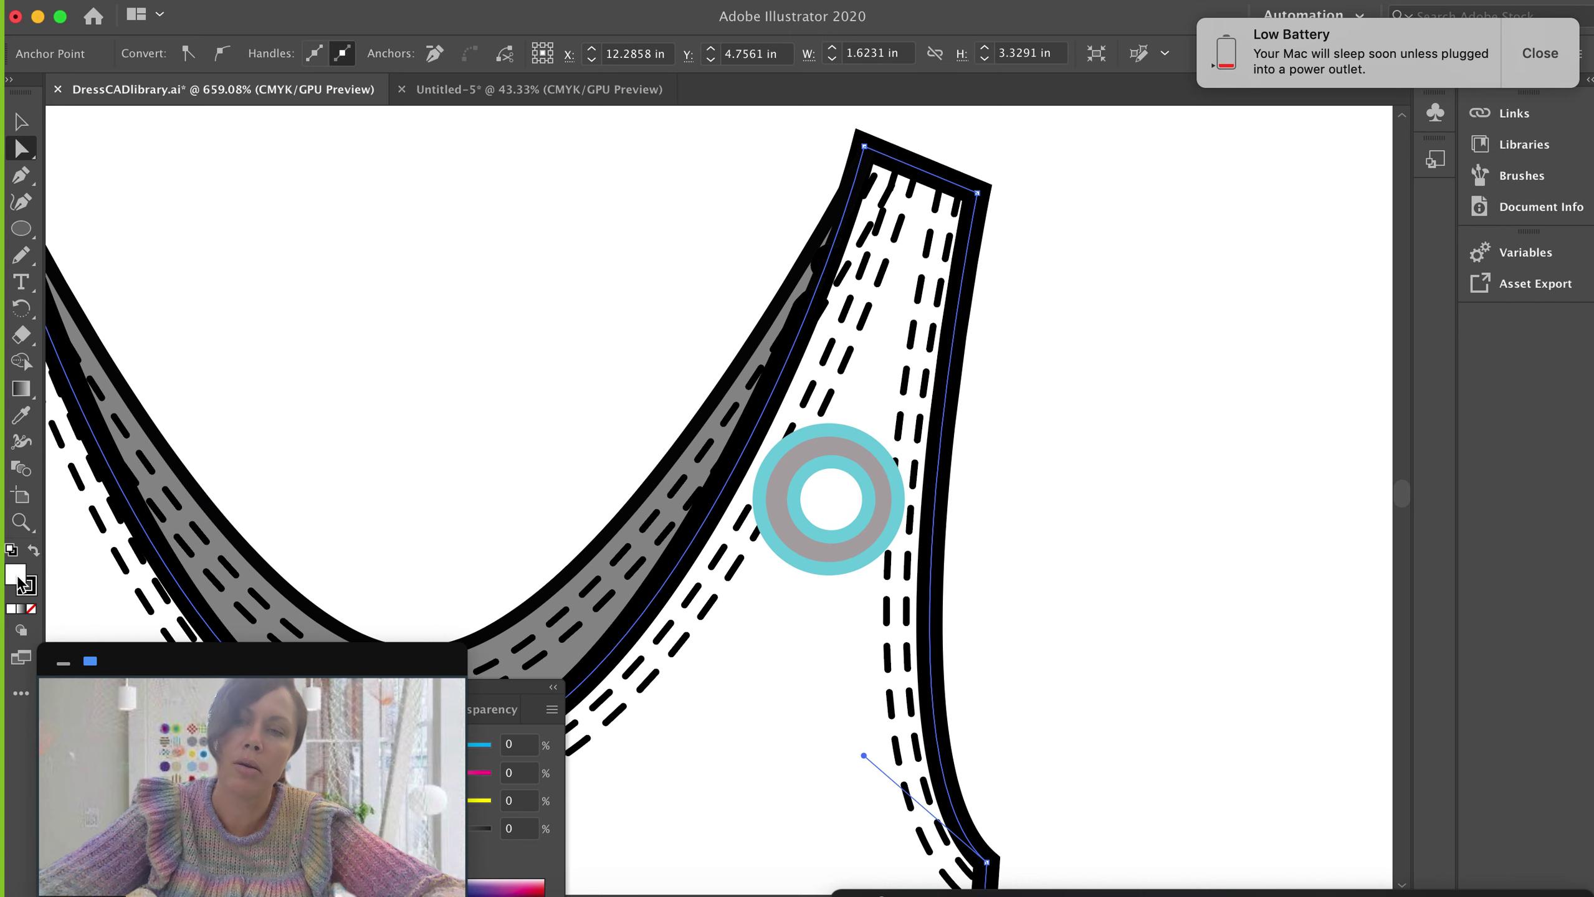
double_click(16, 575)
left_click(745, 328)
left_click(1068, 325)
left_click(1053, 471)
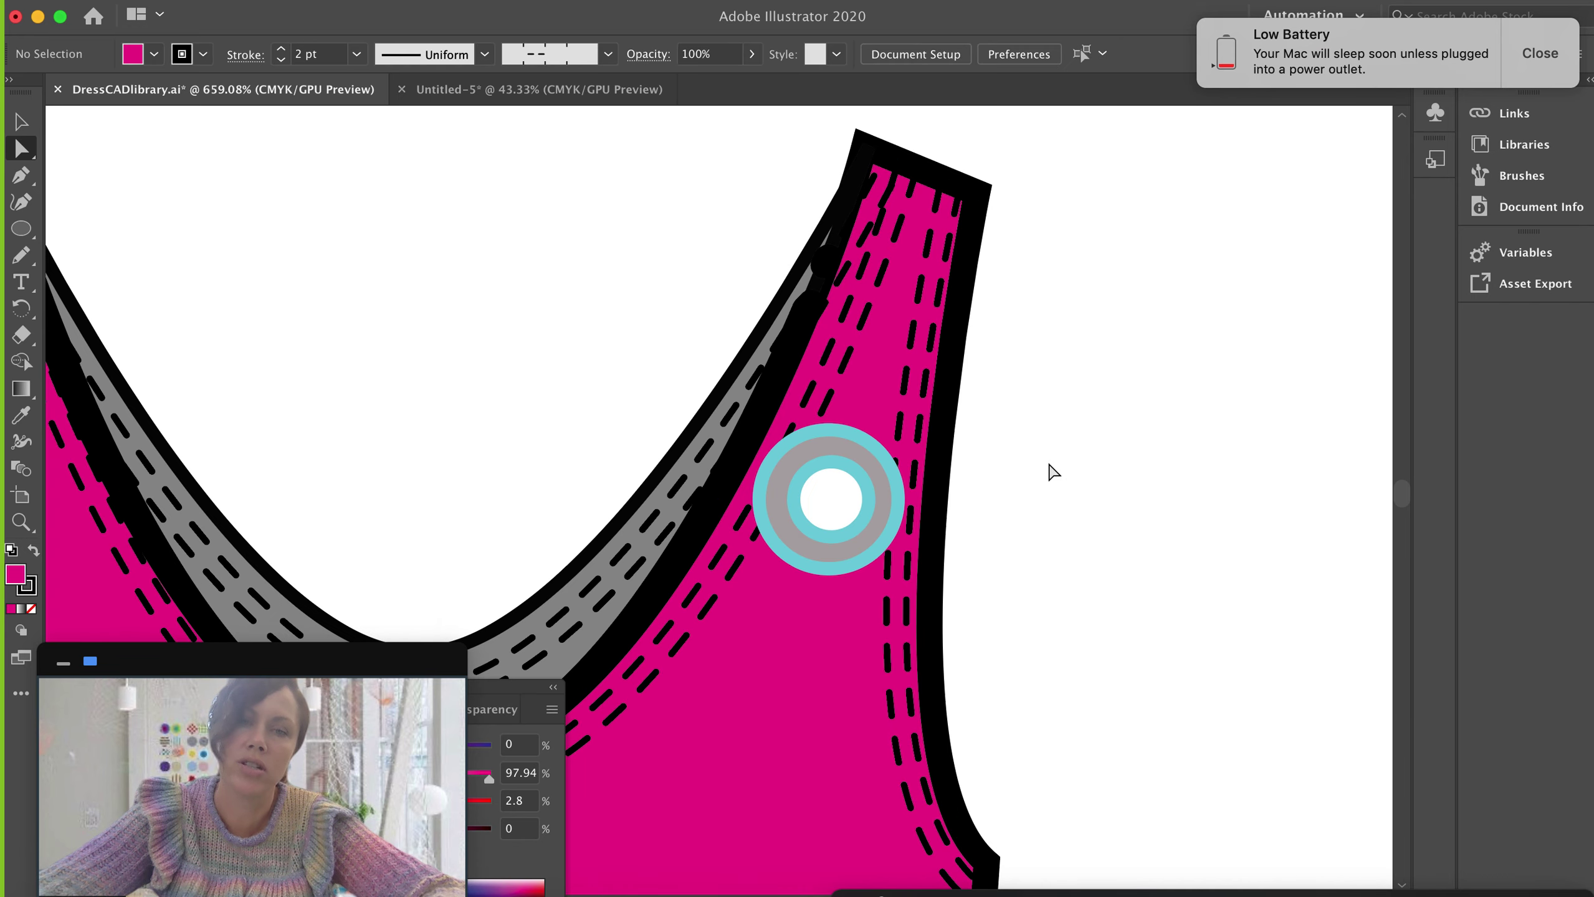
- Try to copy the magenta bodice's appearance onto the inner circle with the Eyedropper, and undo it
left_click(831, 496)
key("i")
left_click(868, 398)
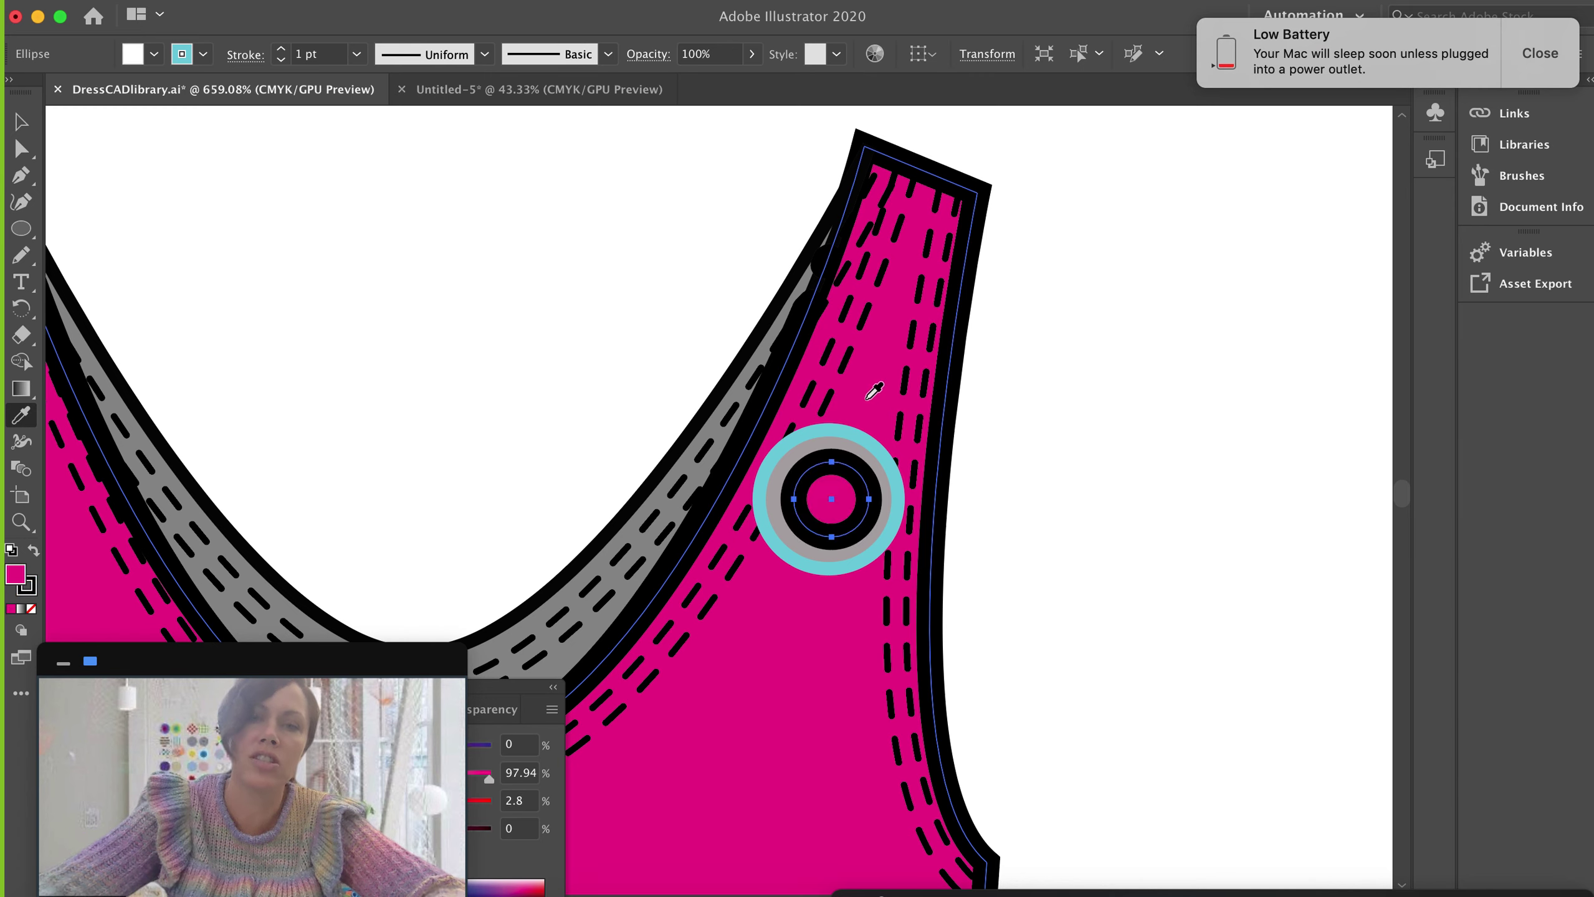
key("super+z")
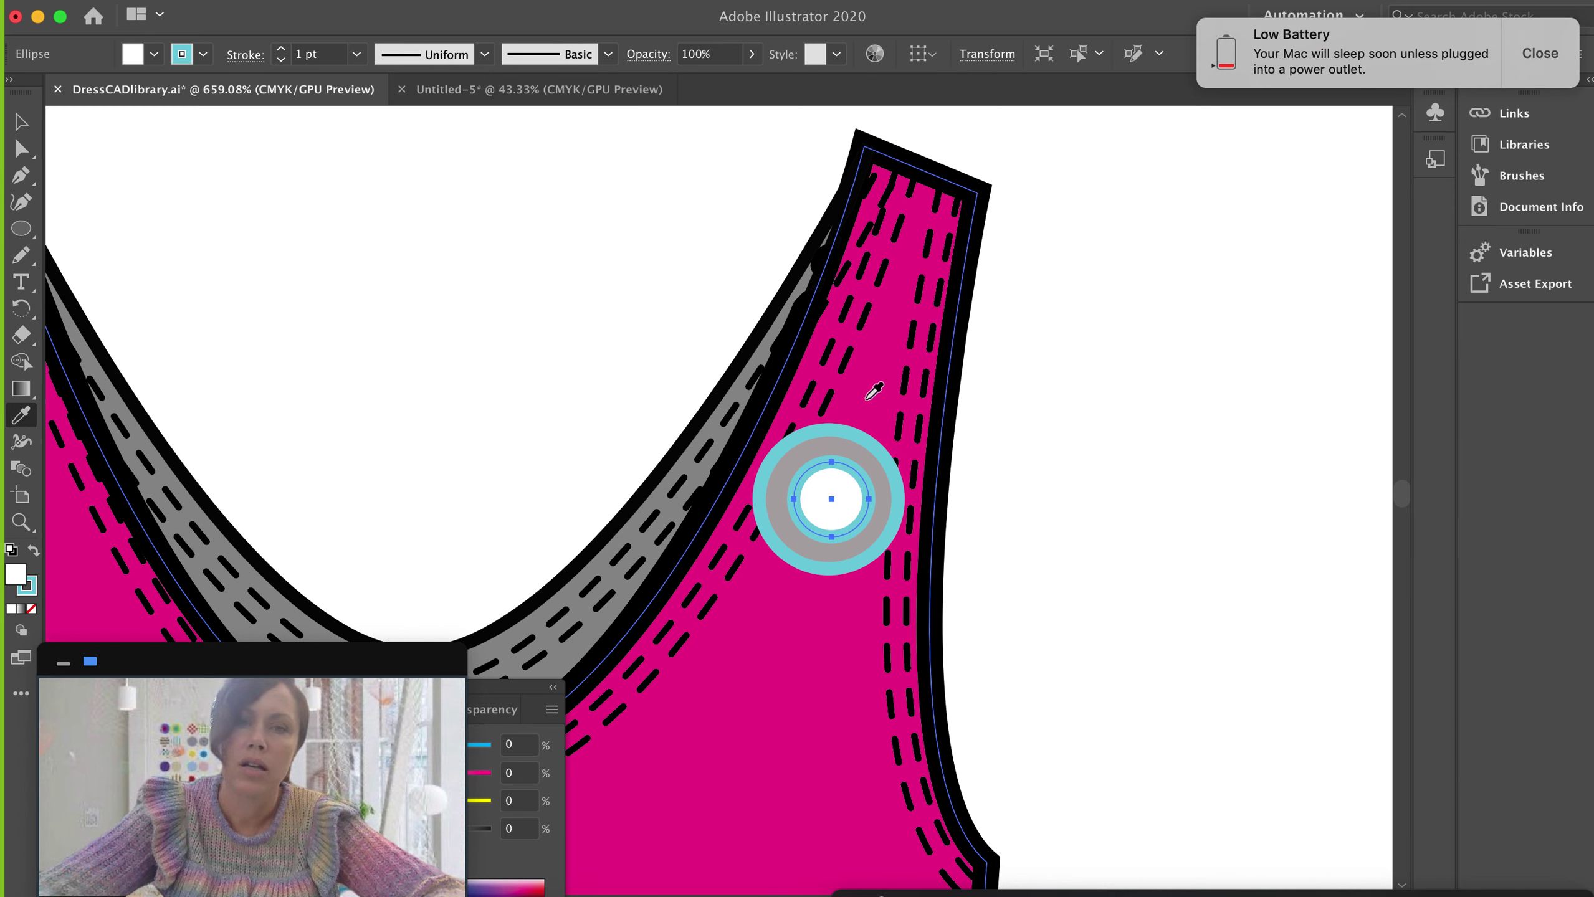
- Move the white inner circle slightly so that it sits centred in the grey outer circle
key("a")
left_click(1054, 497)
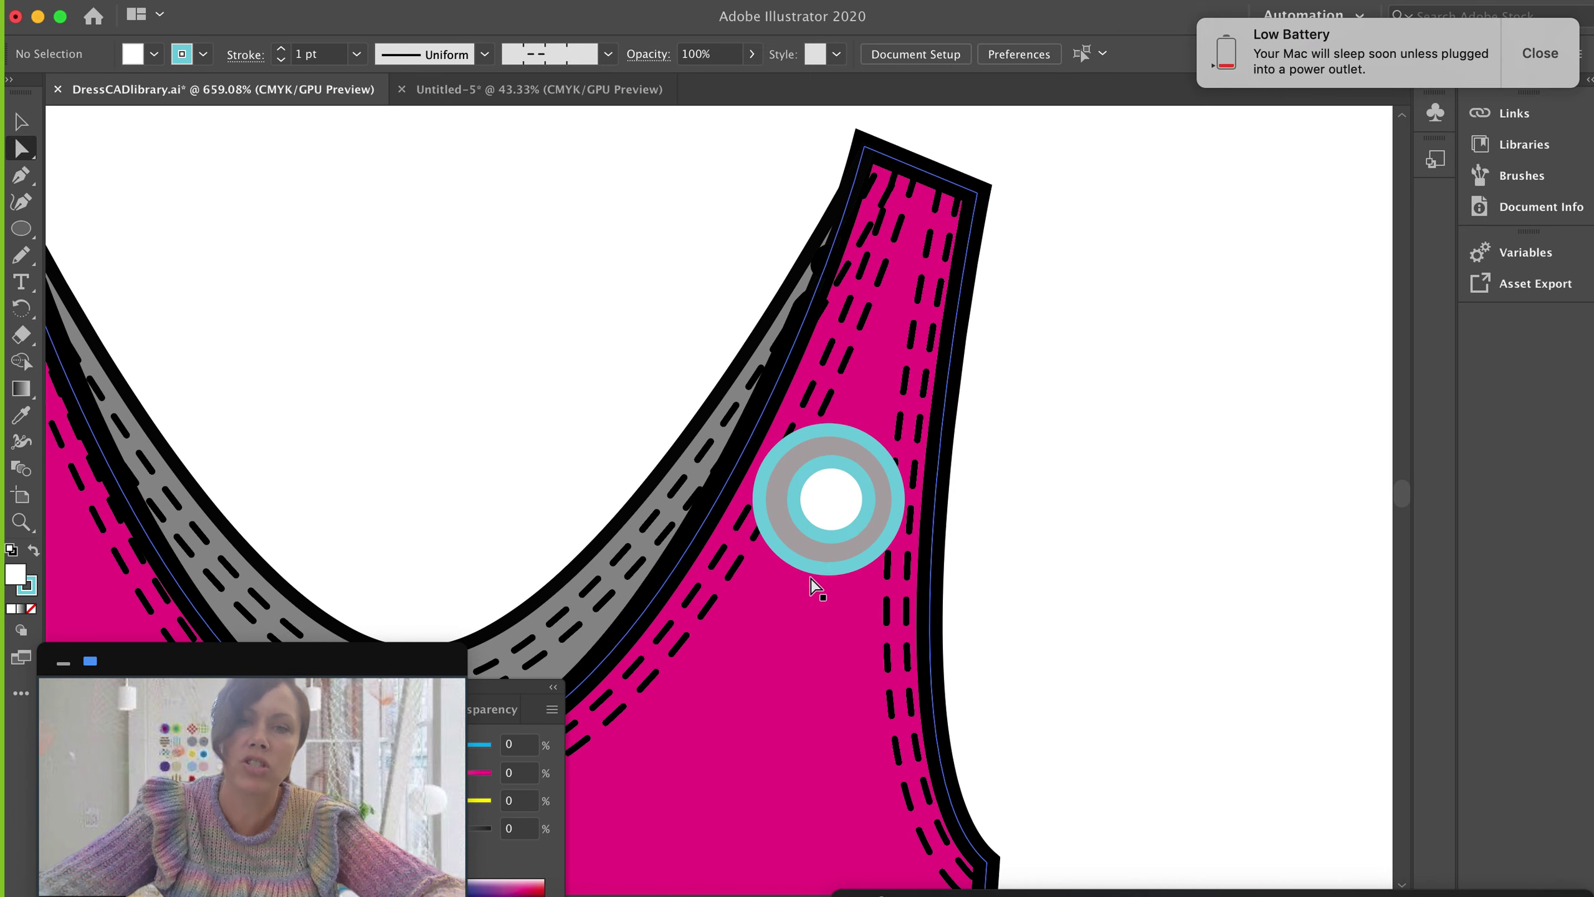
mouse_move(840, 526)
left_mouse_down()
mouse_move(882, 518)
mouse_move(835, 519)
left_mouse_up()
key("v")
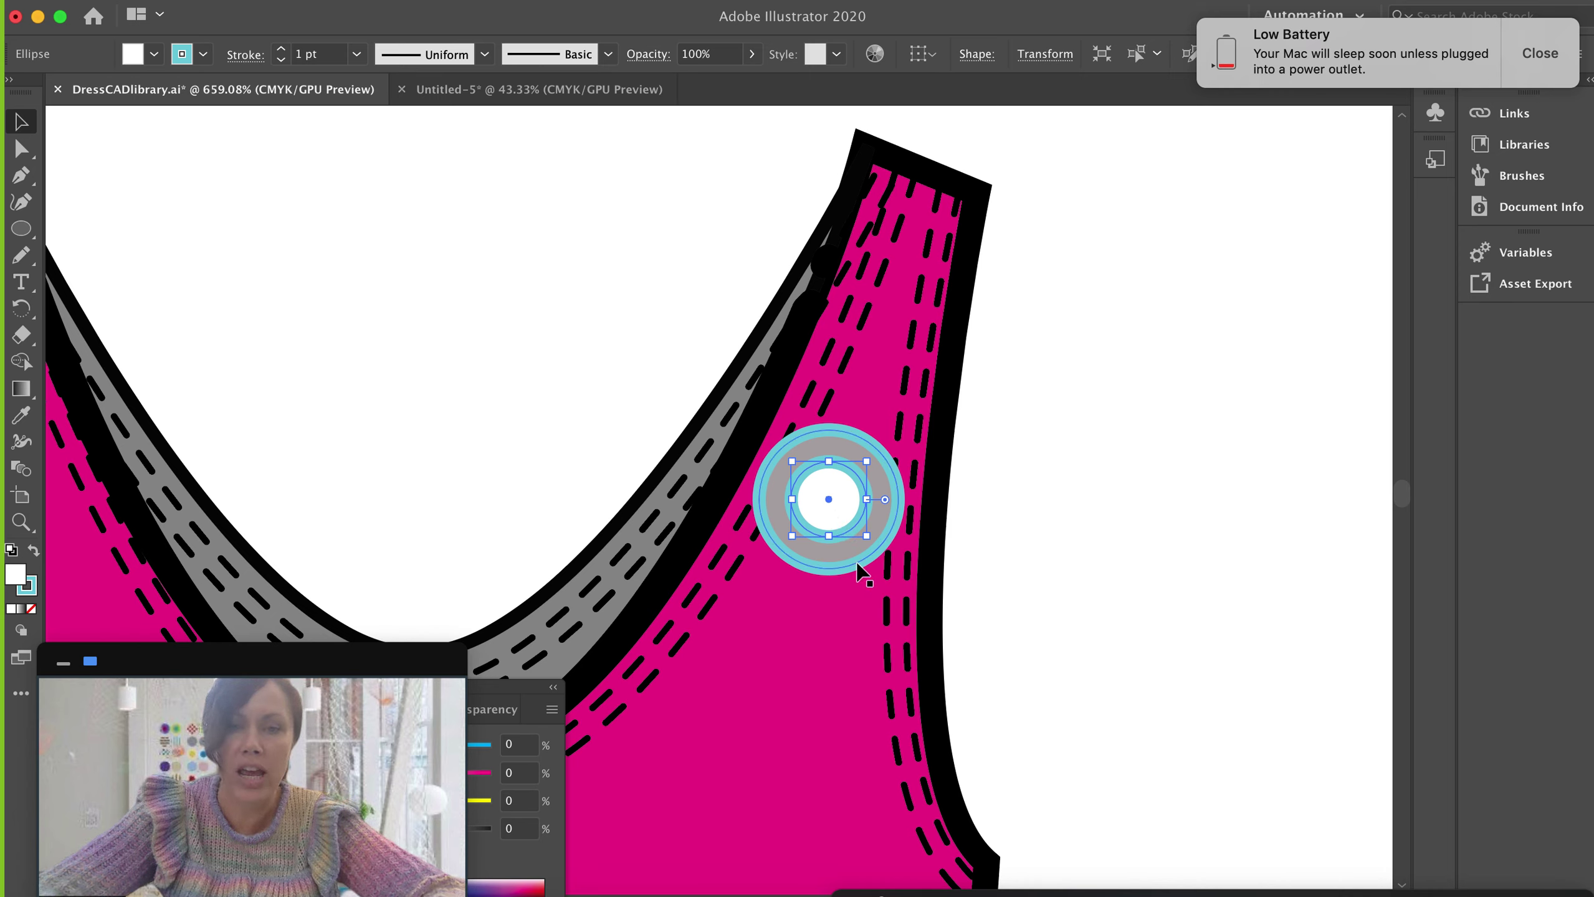
- Make a compound path from the white inner and grey outer circles, and move the ring slightly down the bodice strap
left_click(859, 569, "shift")
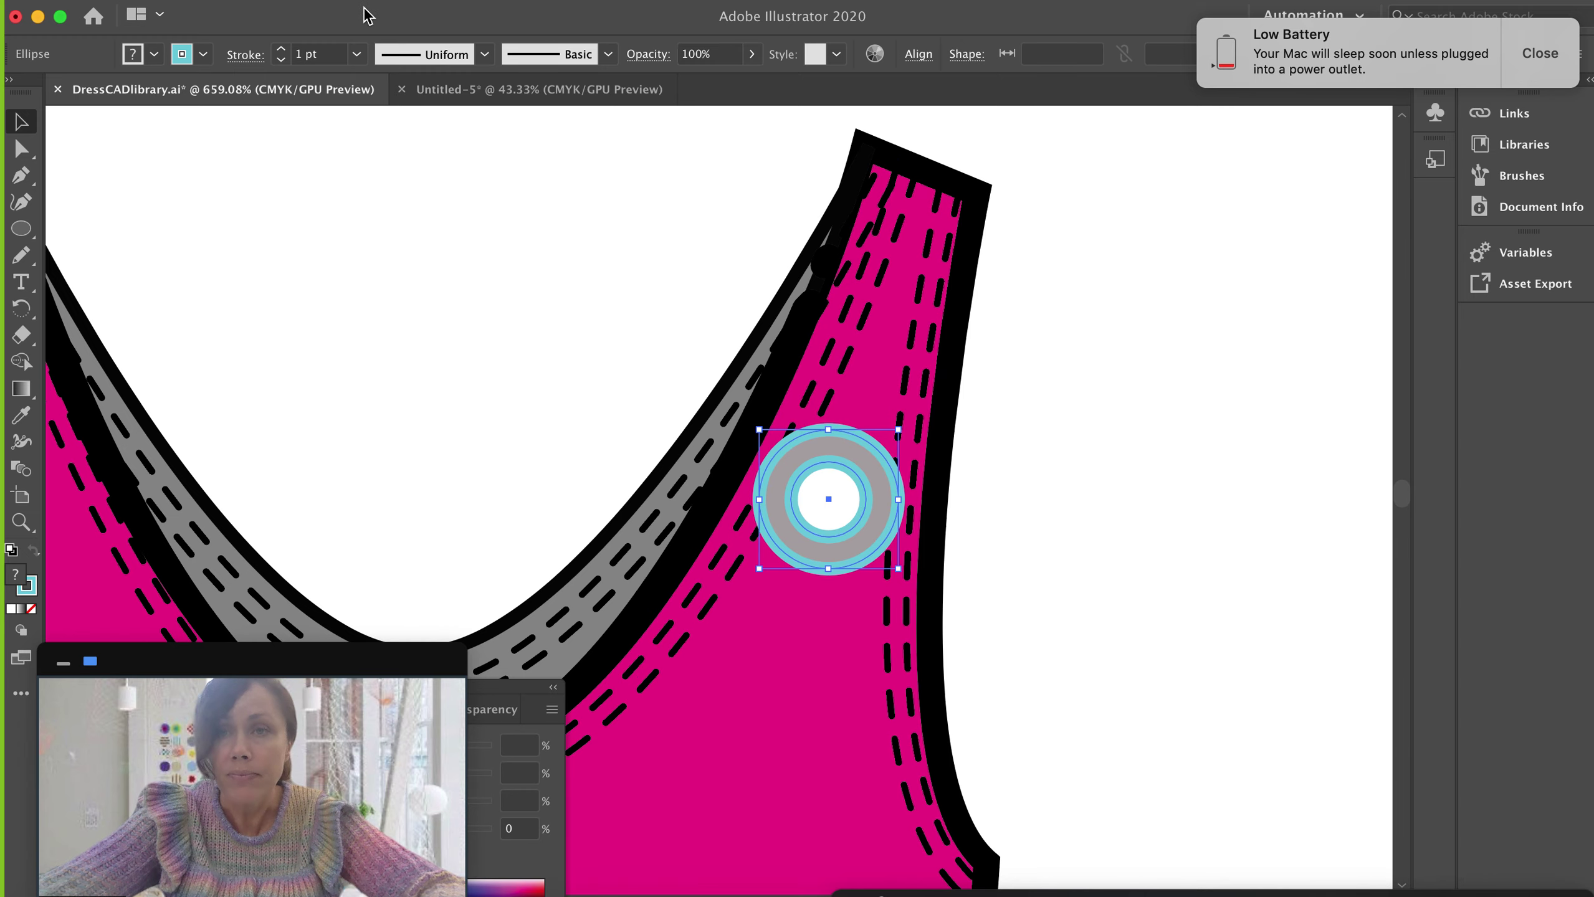
left_click(282, 2)
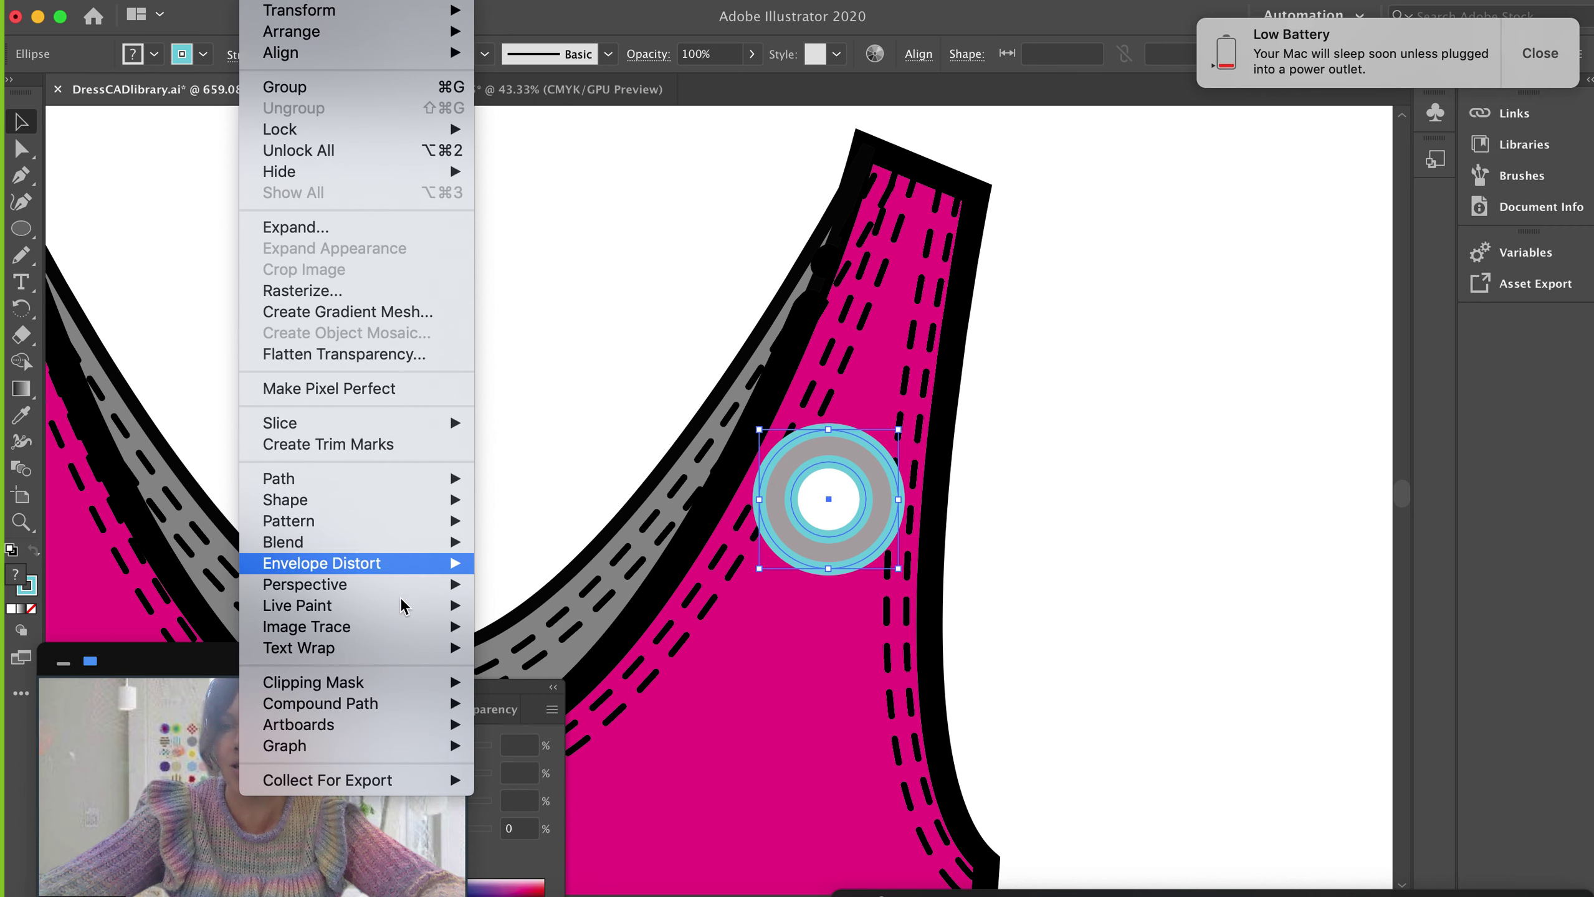
mouse_move(394, 693)
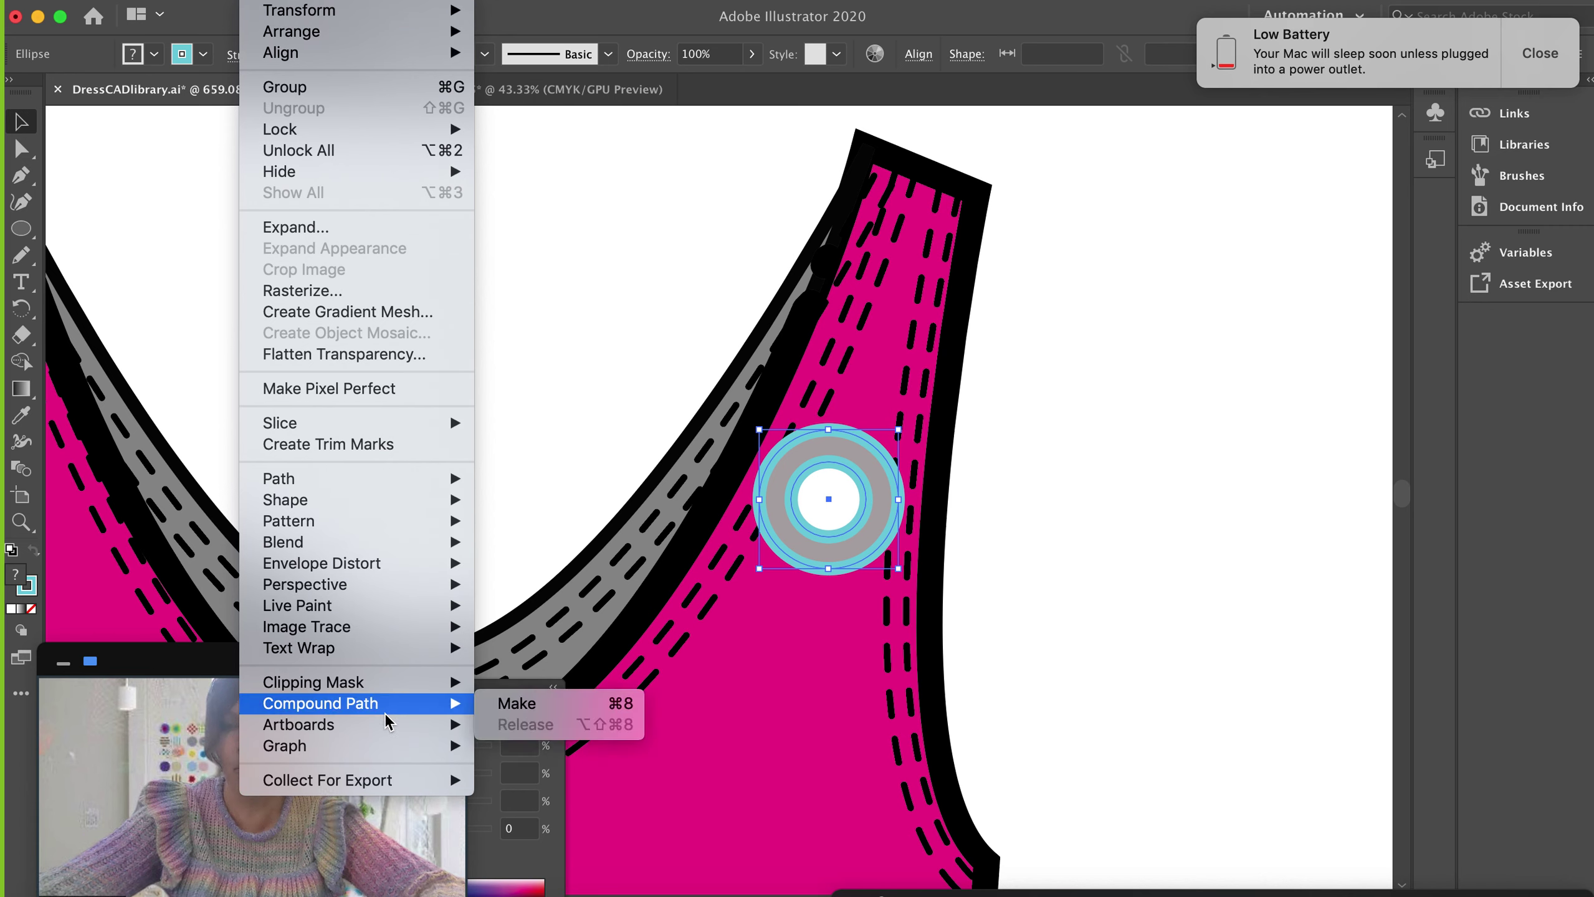
left_click(527, 708)
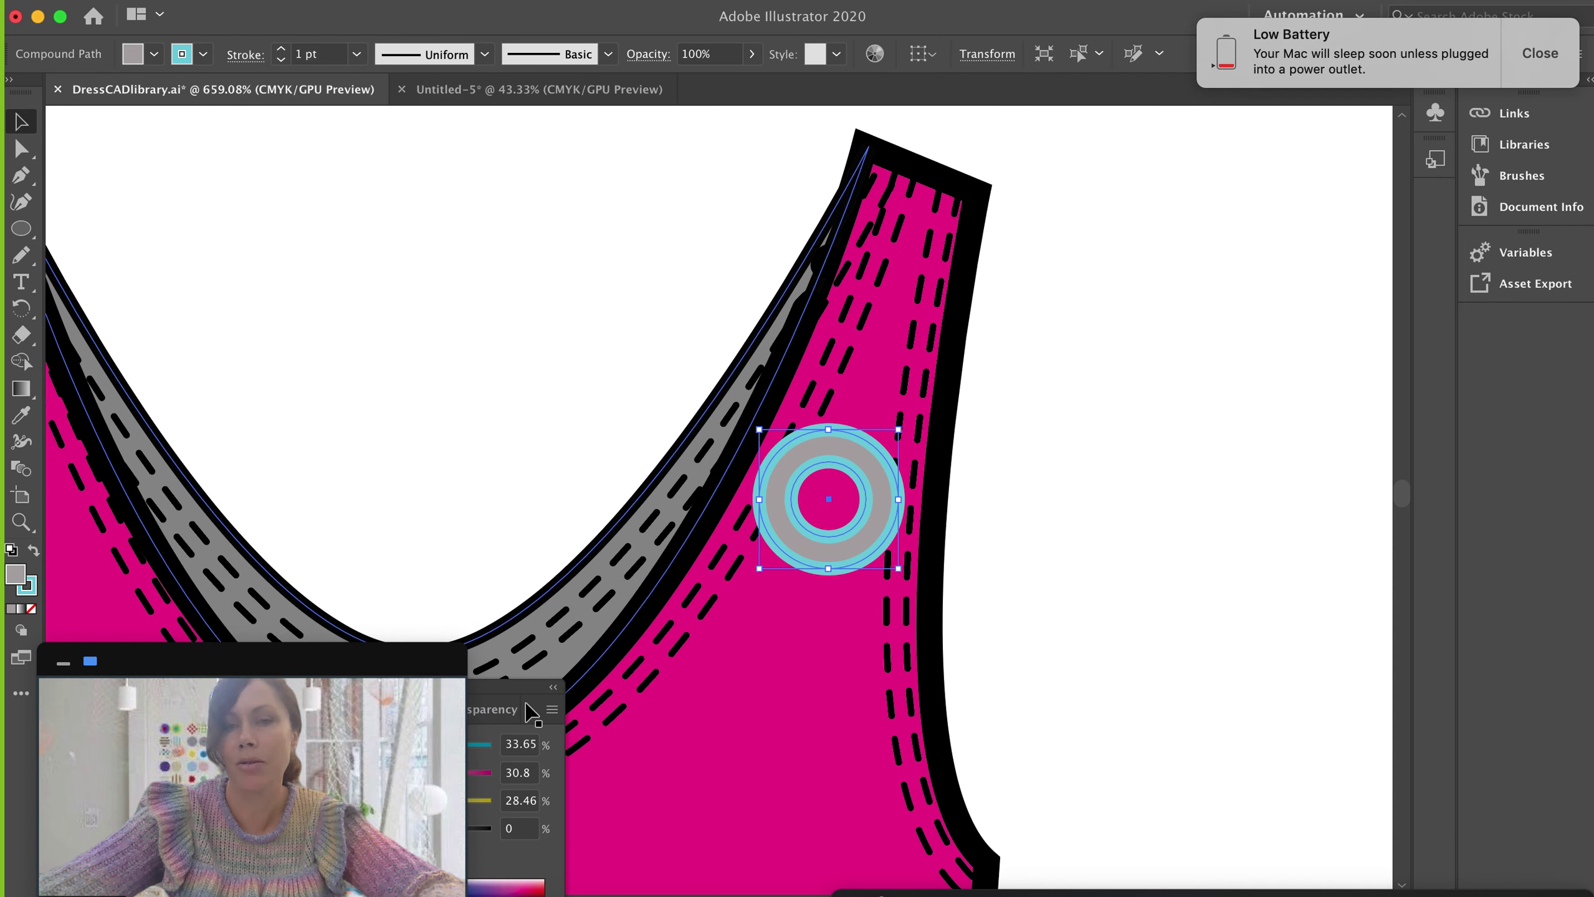
left_click(1099, 580)
left_click_drag(863, 565, 832, 598)
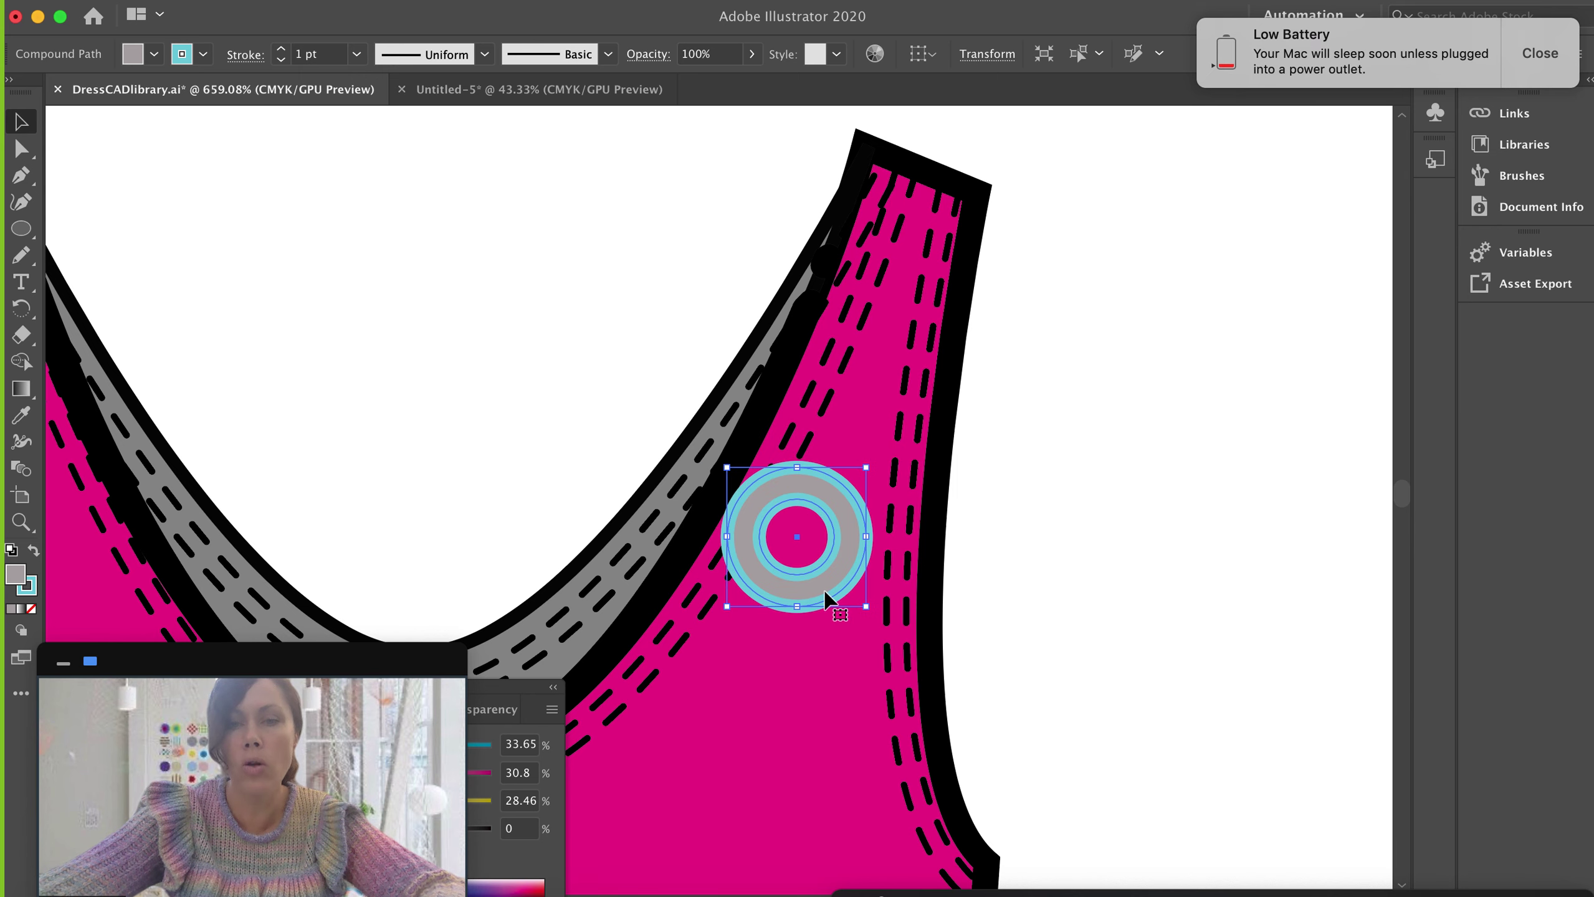
- Change the front bodice shape's fill to a bright green with a hue of 135°
key("a")
left_click(856, 405)
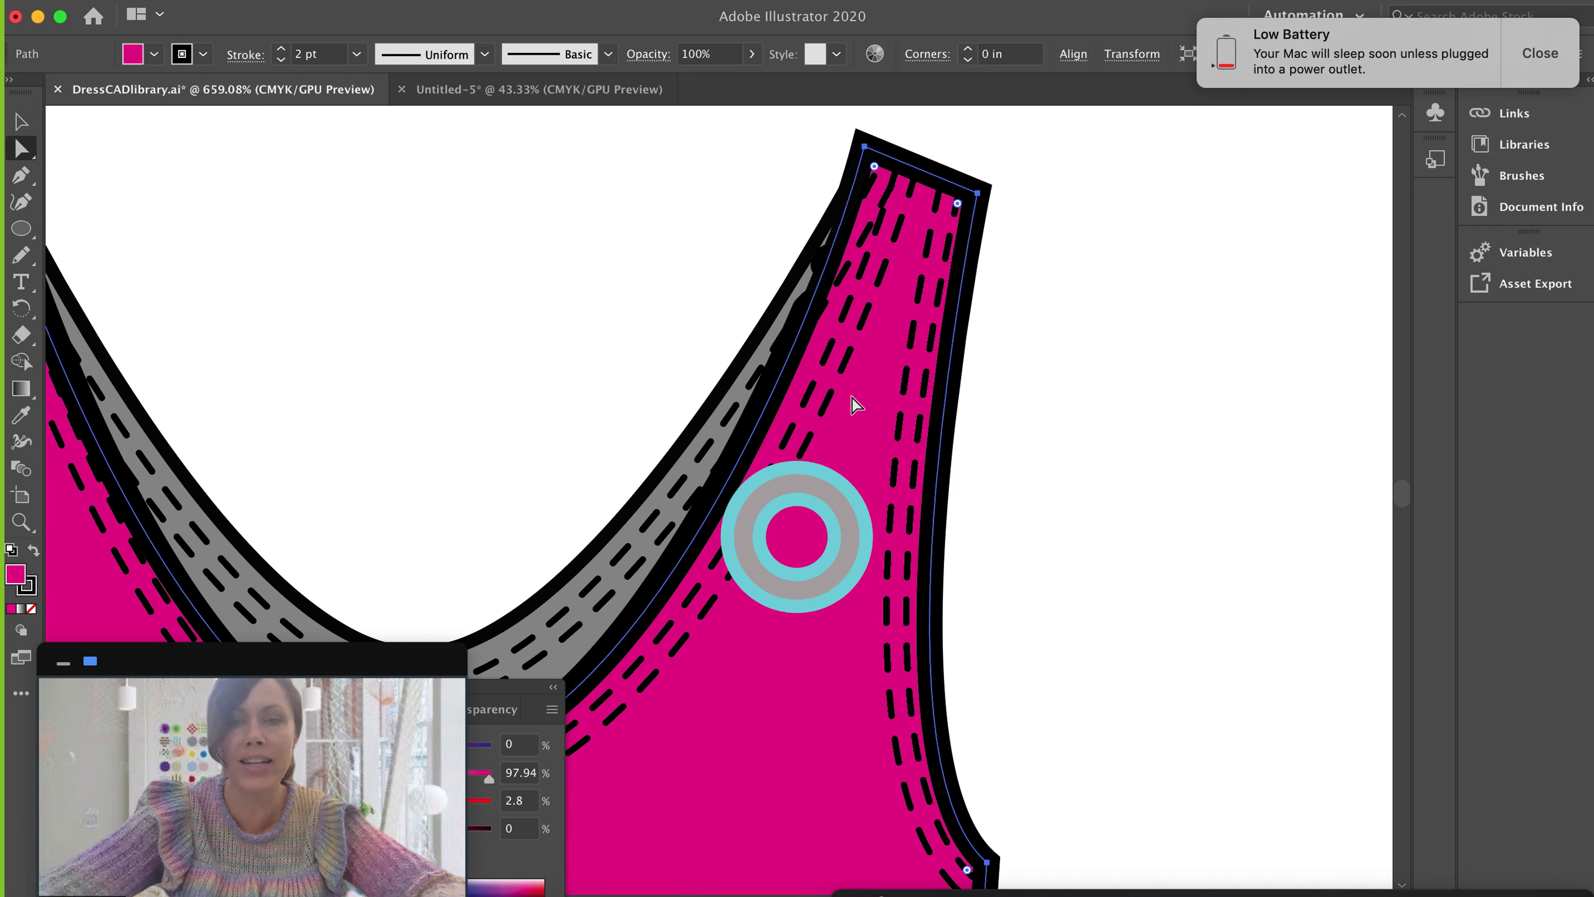
double_click(15, 584)
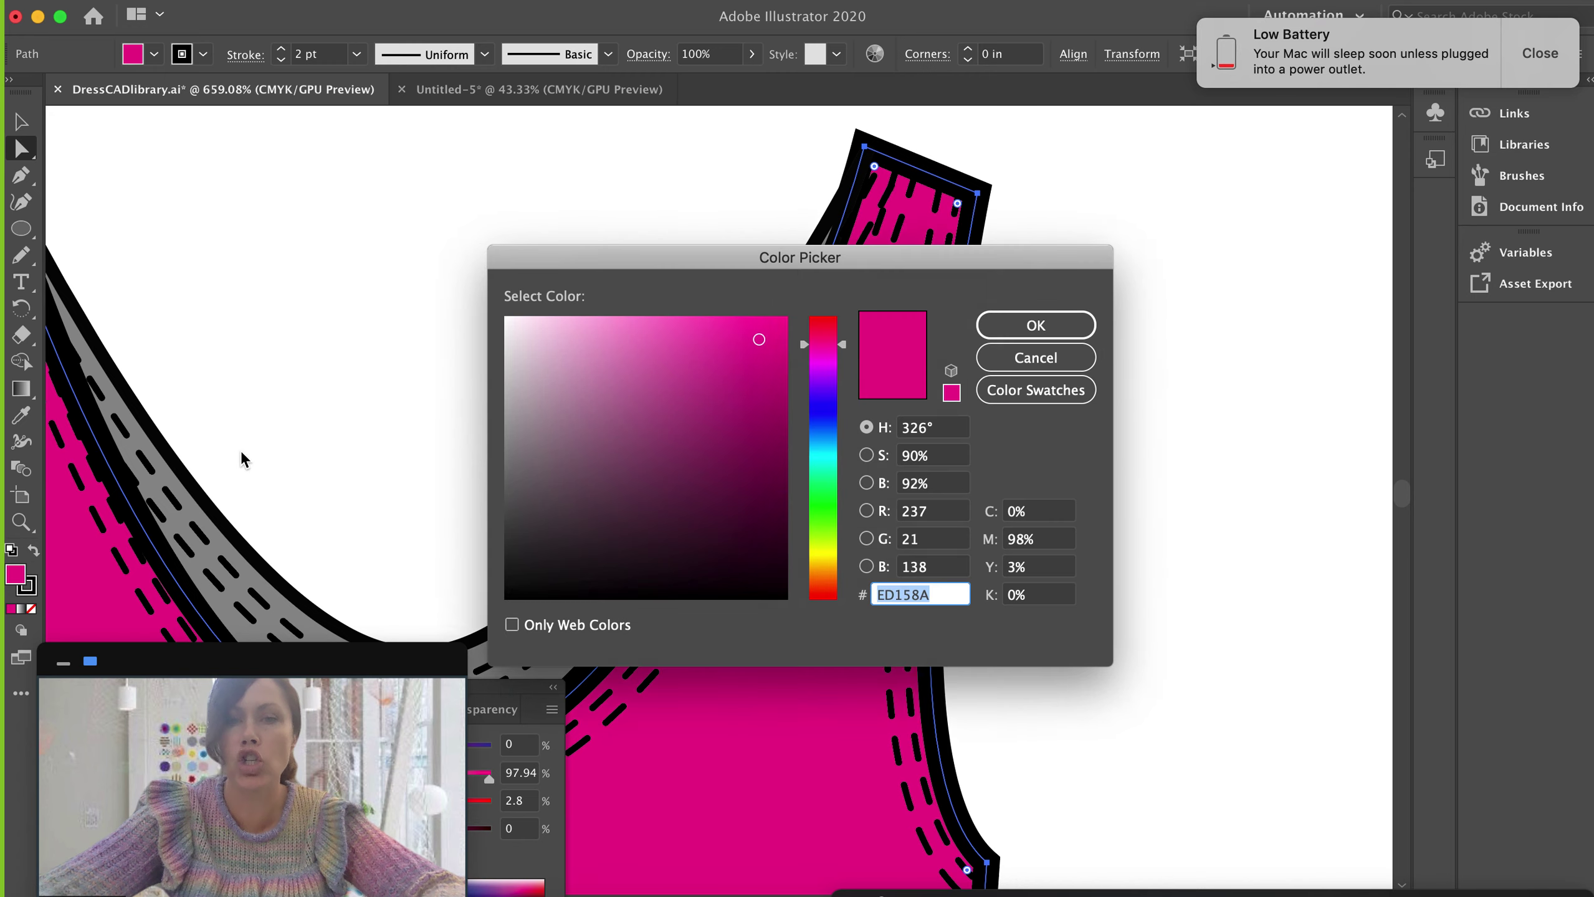
left_click(825, 493)
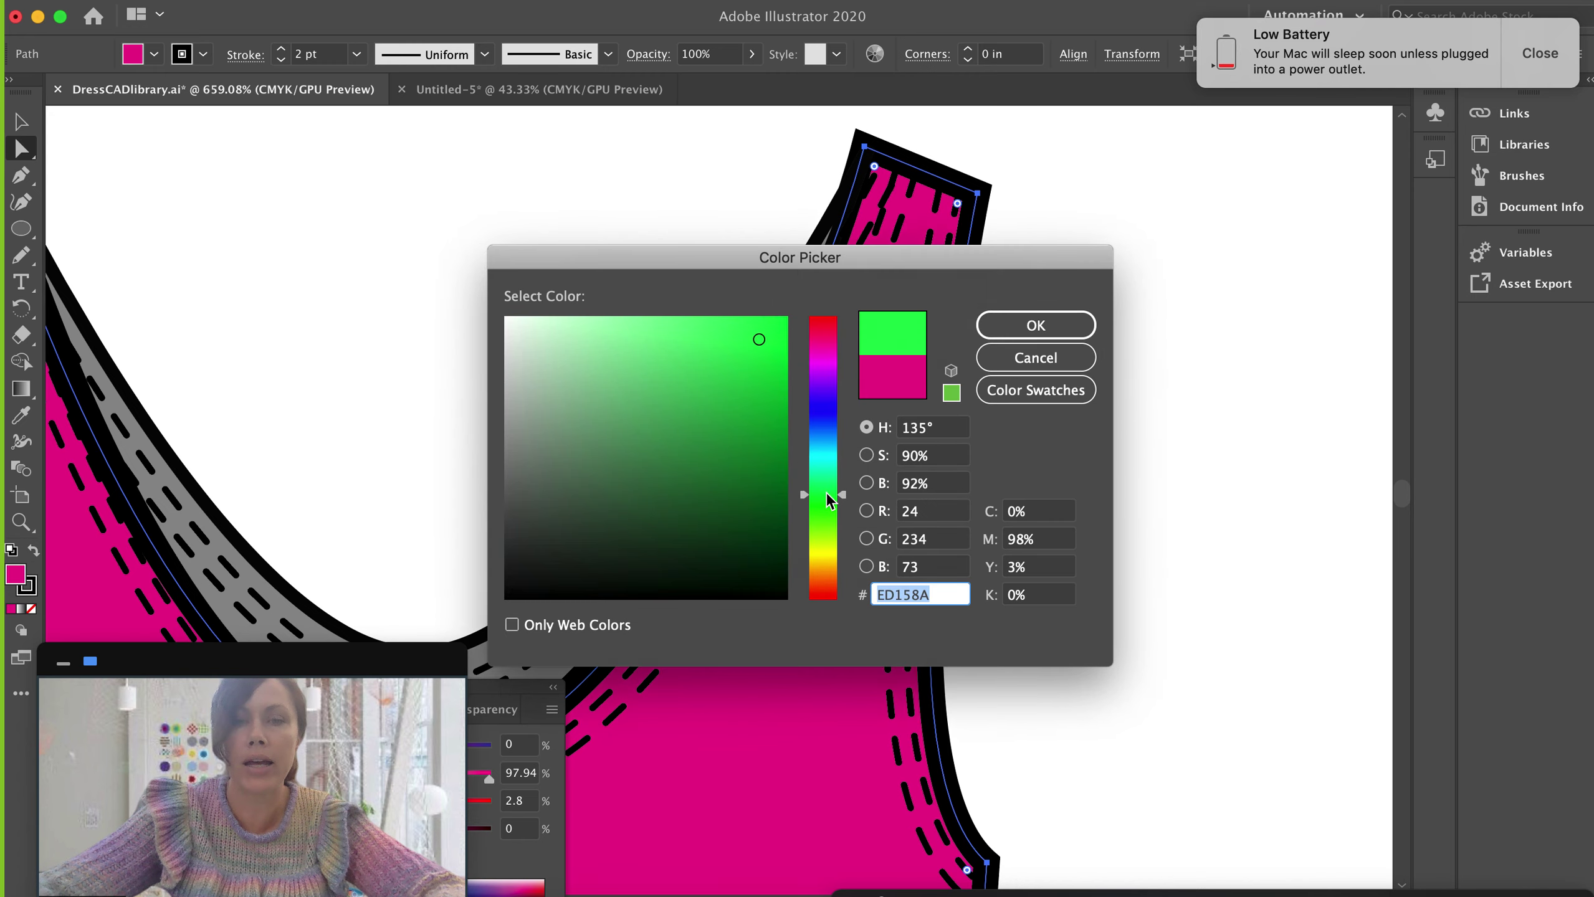
left_click(1009, 325)
left_click(1291, 466)
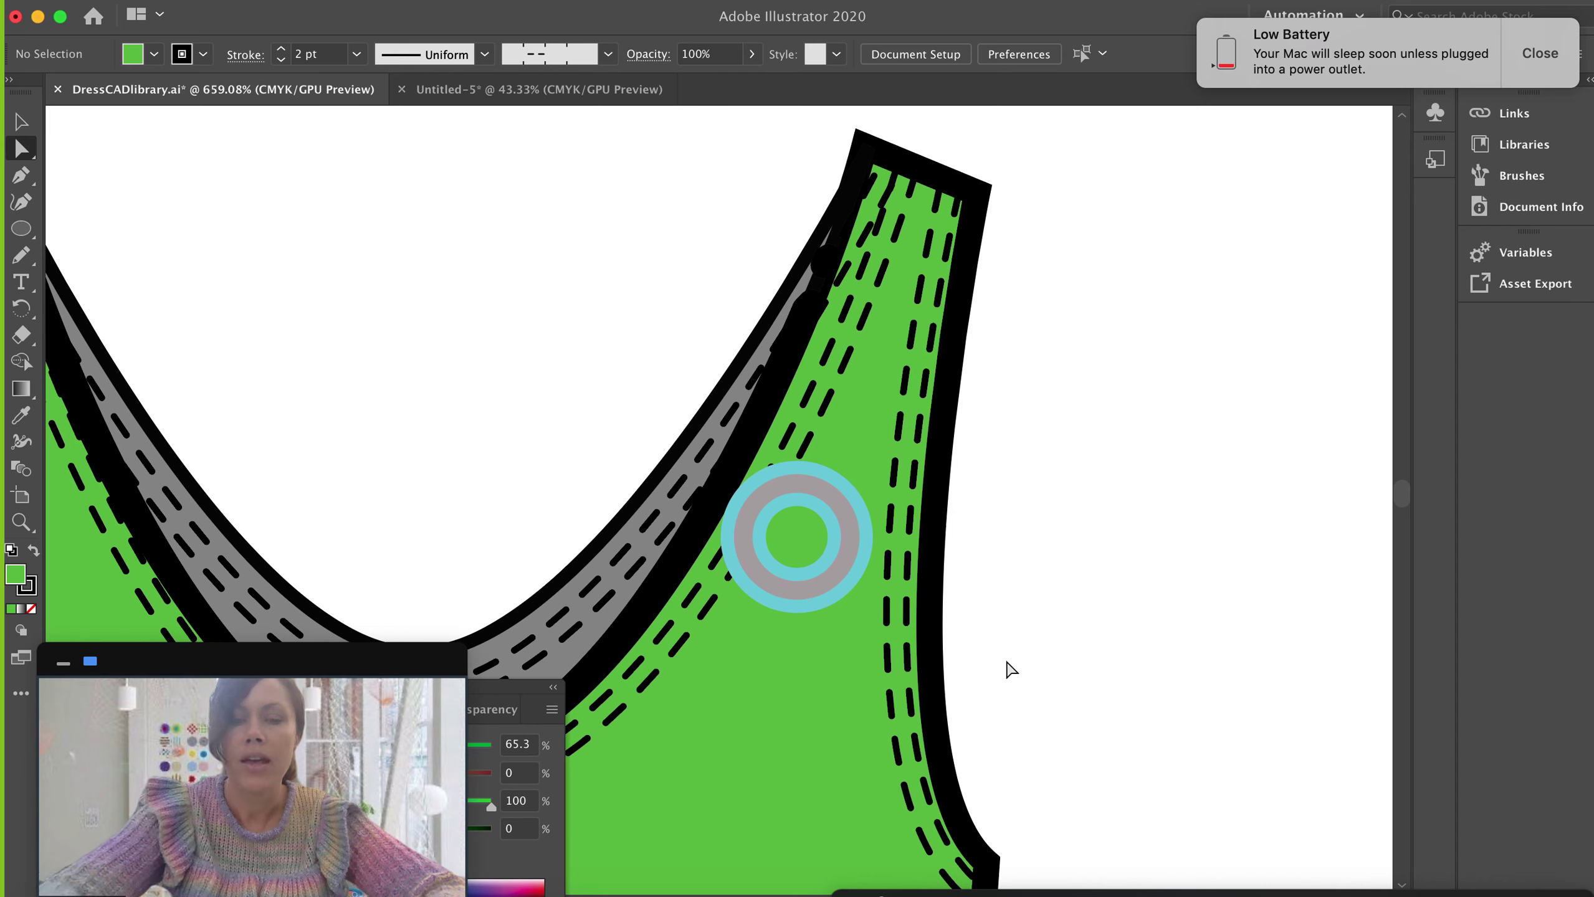
- Draw a large circle with a smaller circle inside it beside the shoulder strap, and move the smaller one nearer the centre
key("l")
mouse_move(1011, 366)
left_mouse_down()
mouse_move(1004, 413)
mouse_move(1110, 488)
mouse_move(1100, 477)
left_mouse_up()
mouse_move(967, 301)
left_mouse_down()
mouse_move(1005, 340)
mouse_move(1124, 395)
mouse_move(1095, 402)
left_mouse_up()
key("v")
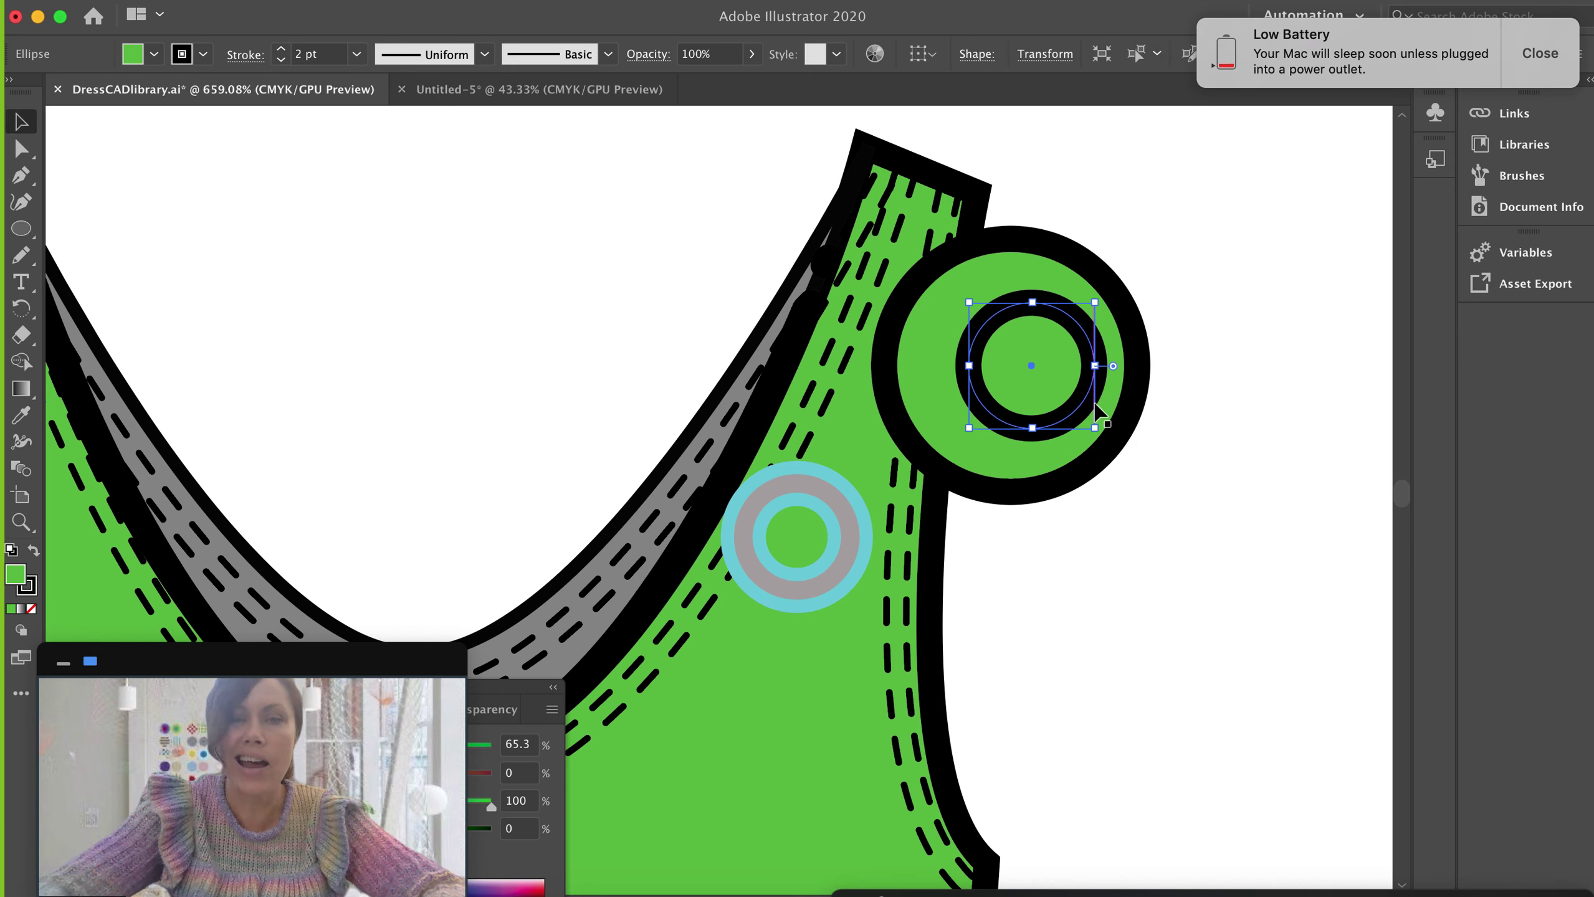
left_click(1218, 425)
left_click(1100, 393)
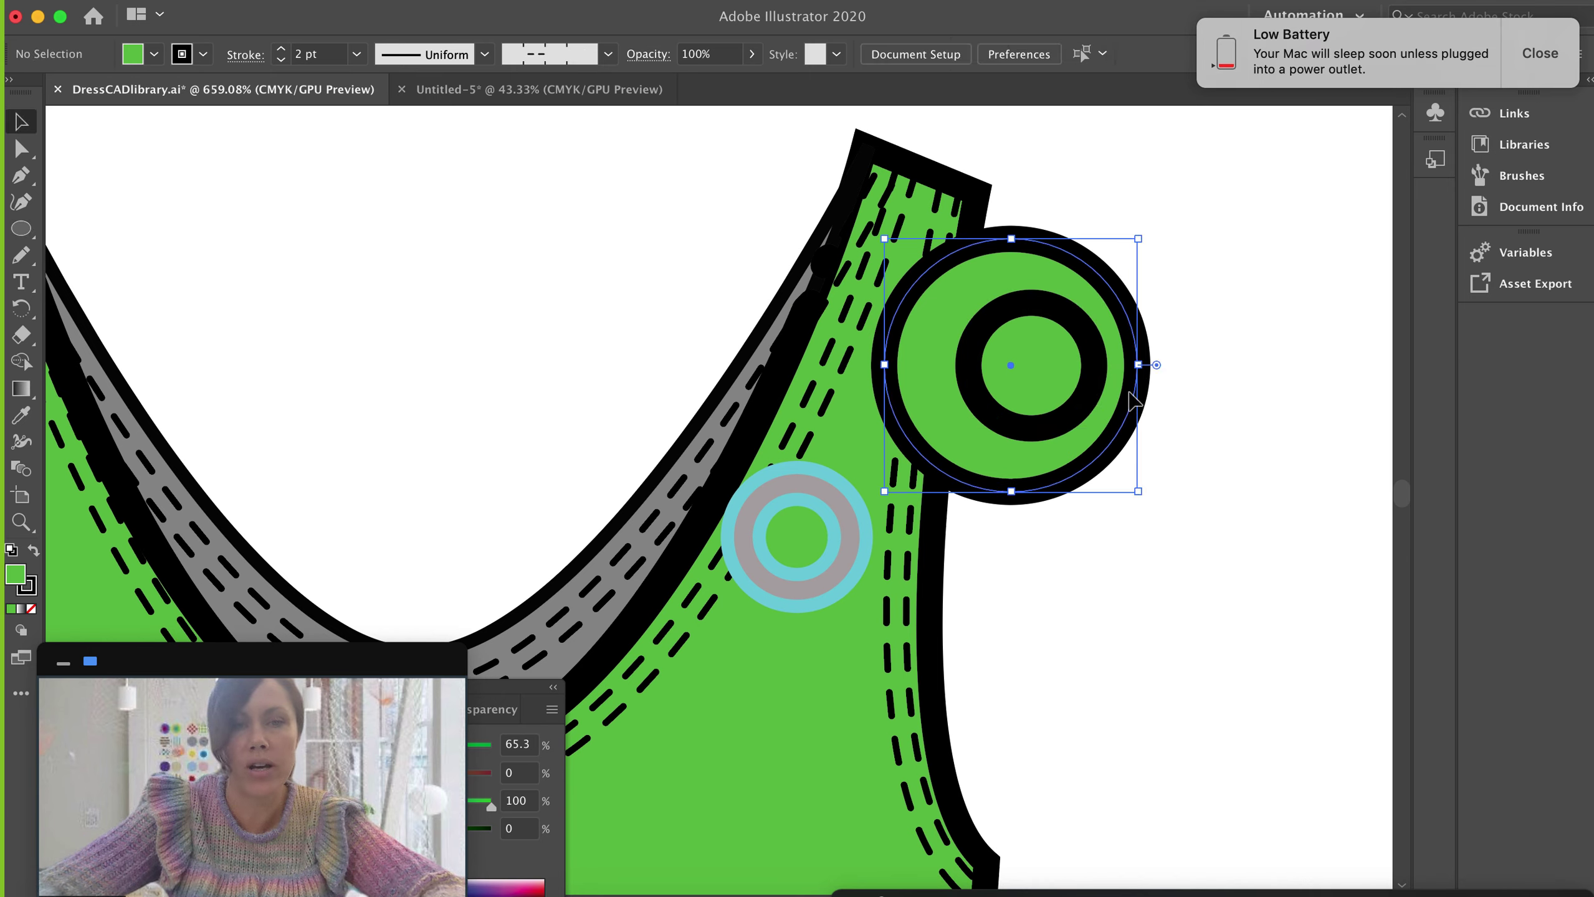
left_click_drag(1100, 393, 1069, 394)
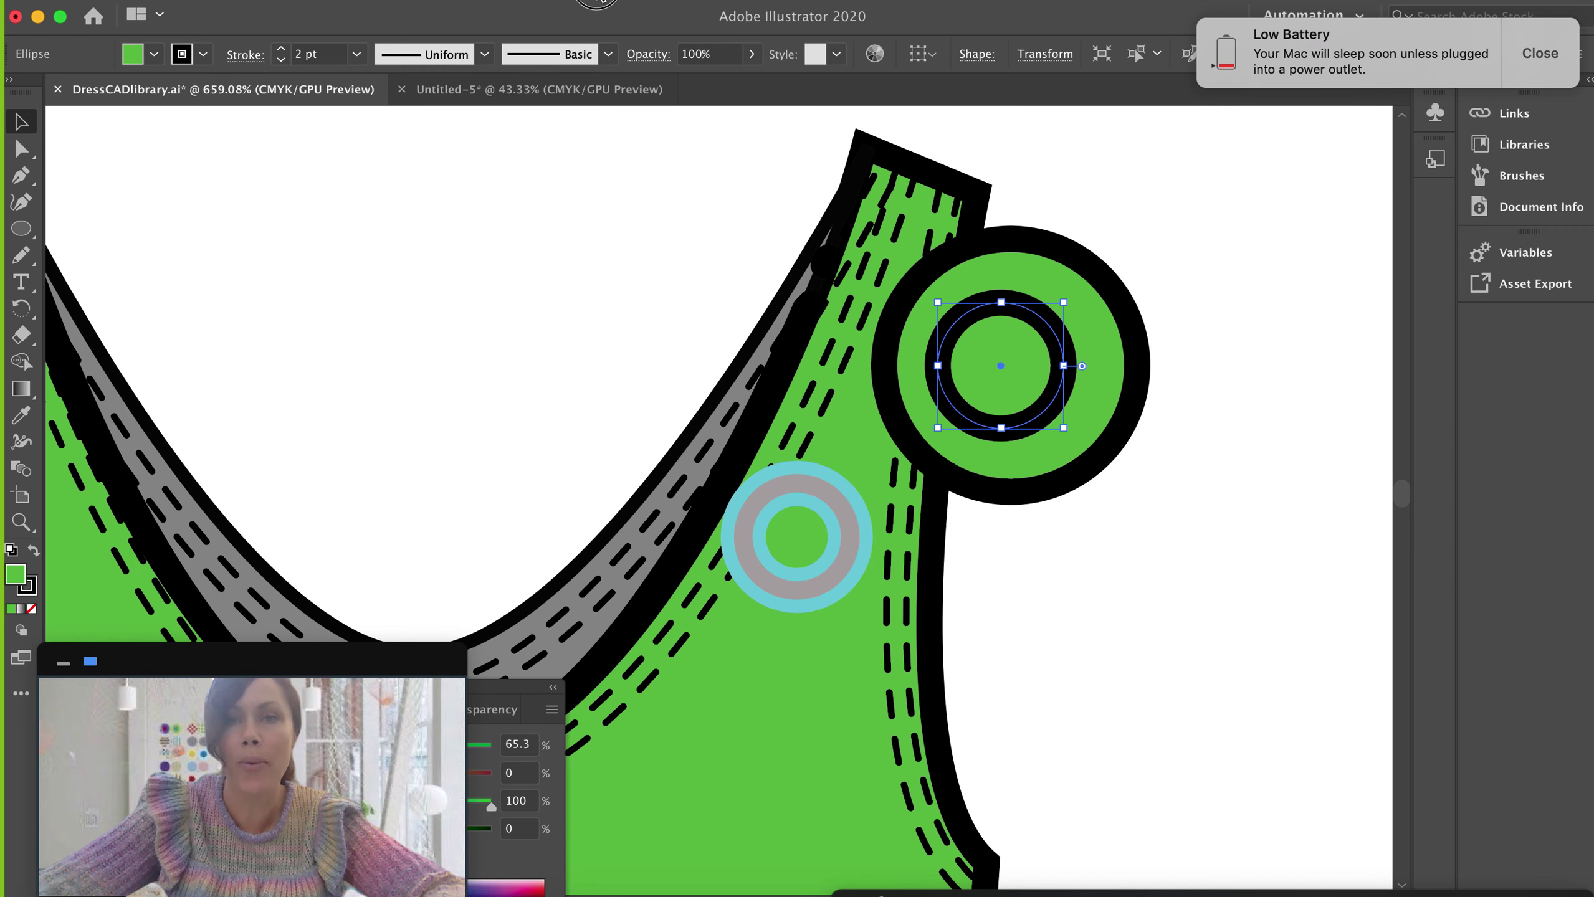
- Show the Align panel, close the Actions panel and place Align just below the two new circles
left_click(651, 255)
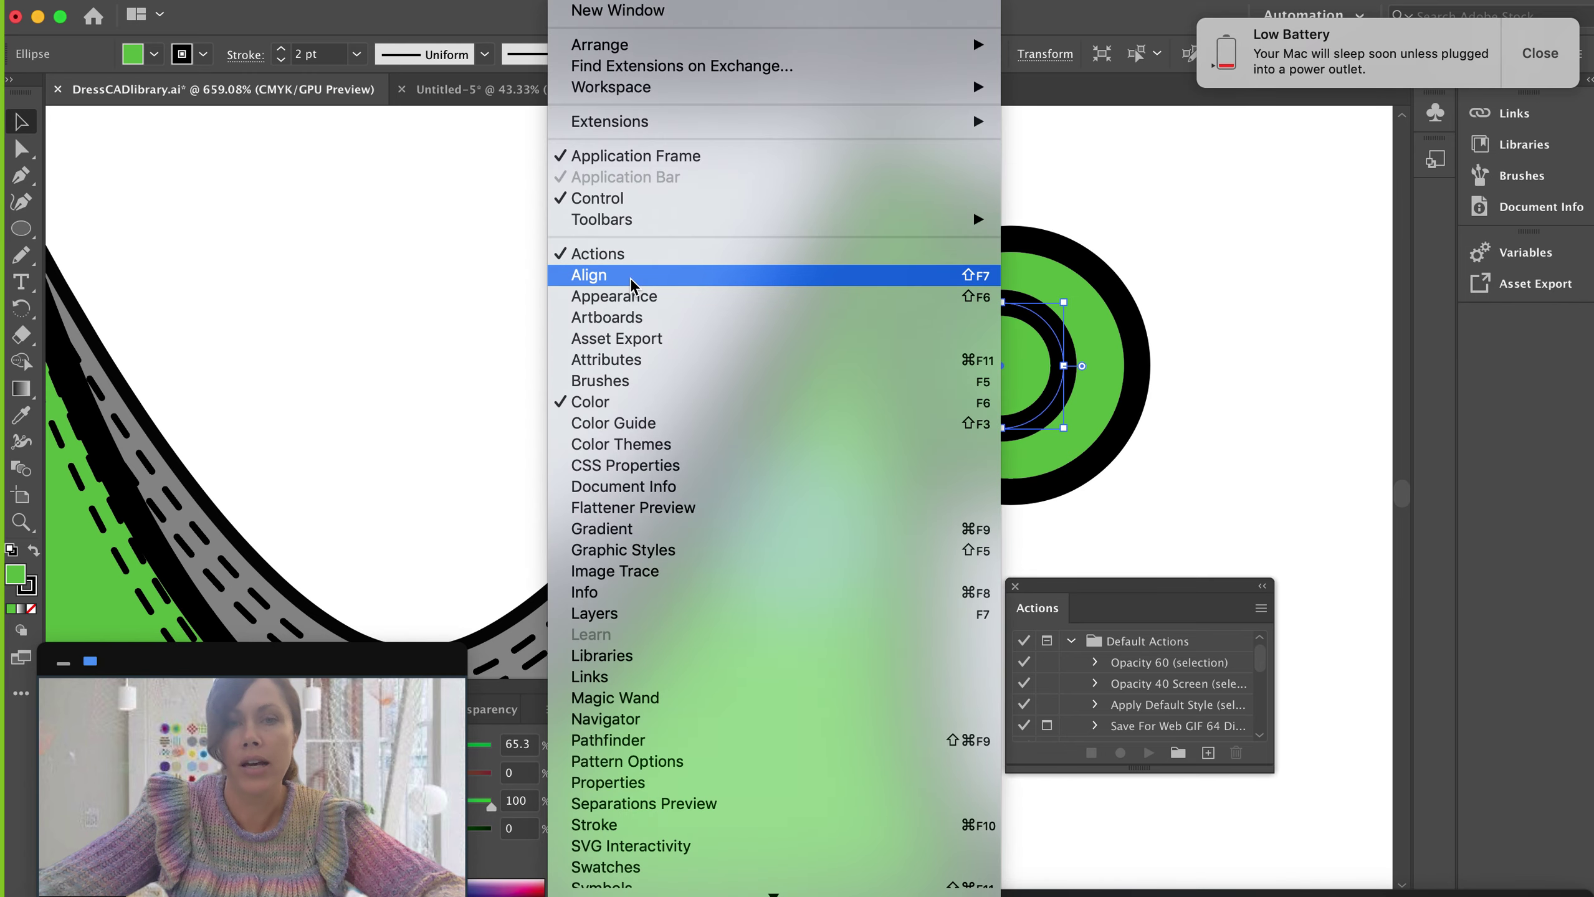
left_click(634, 271)
left_click(1015, 586)
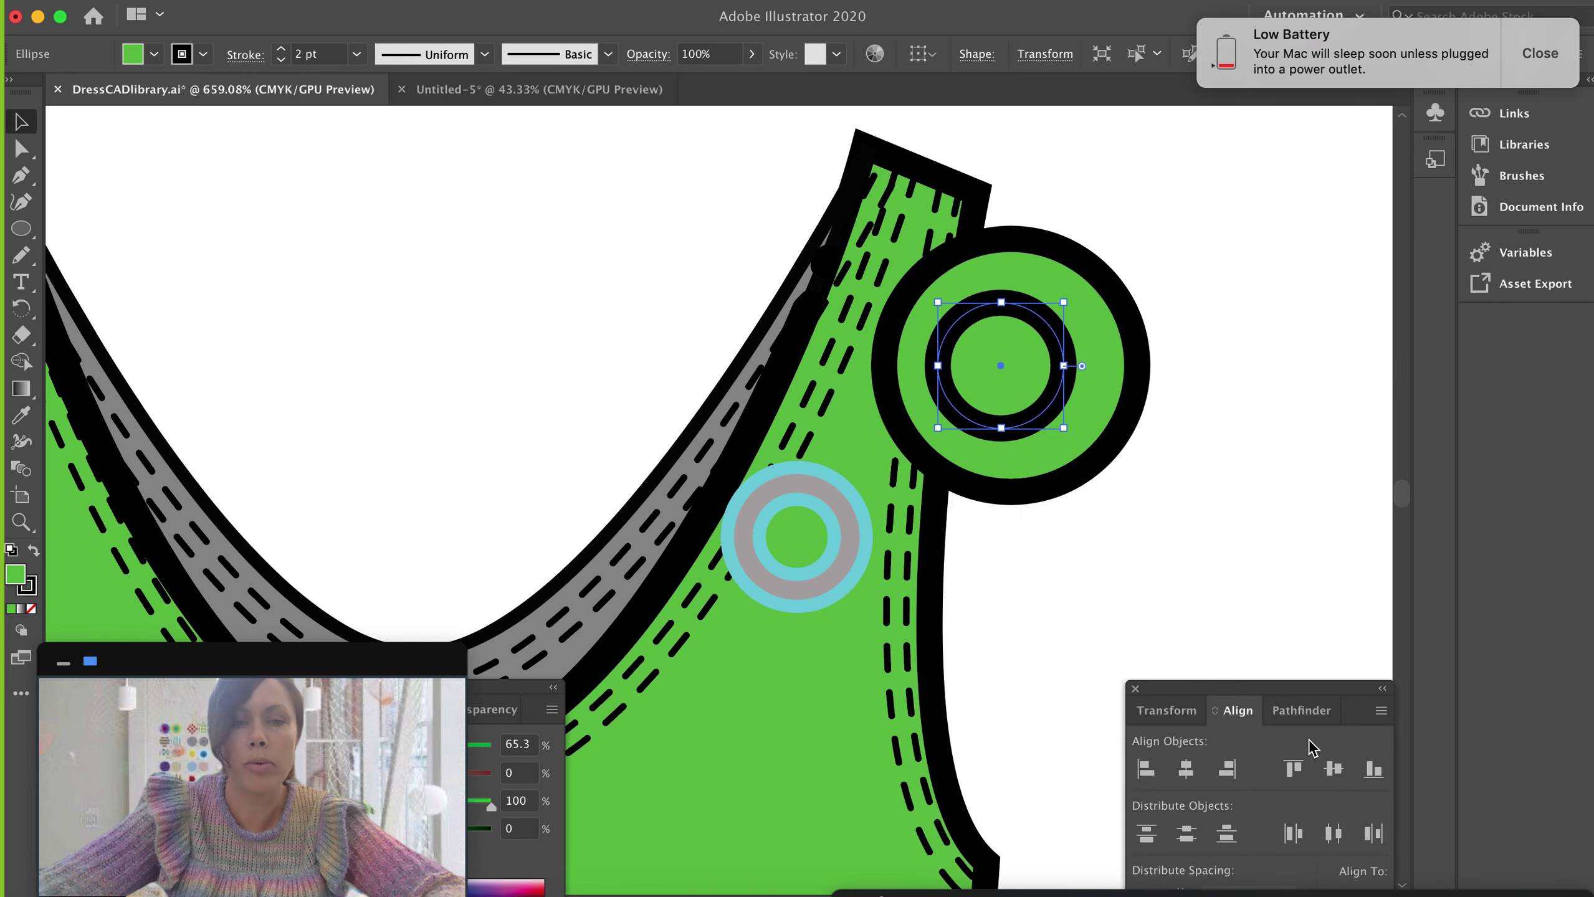
left_click_drag(1275, 686, 1150, 592)
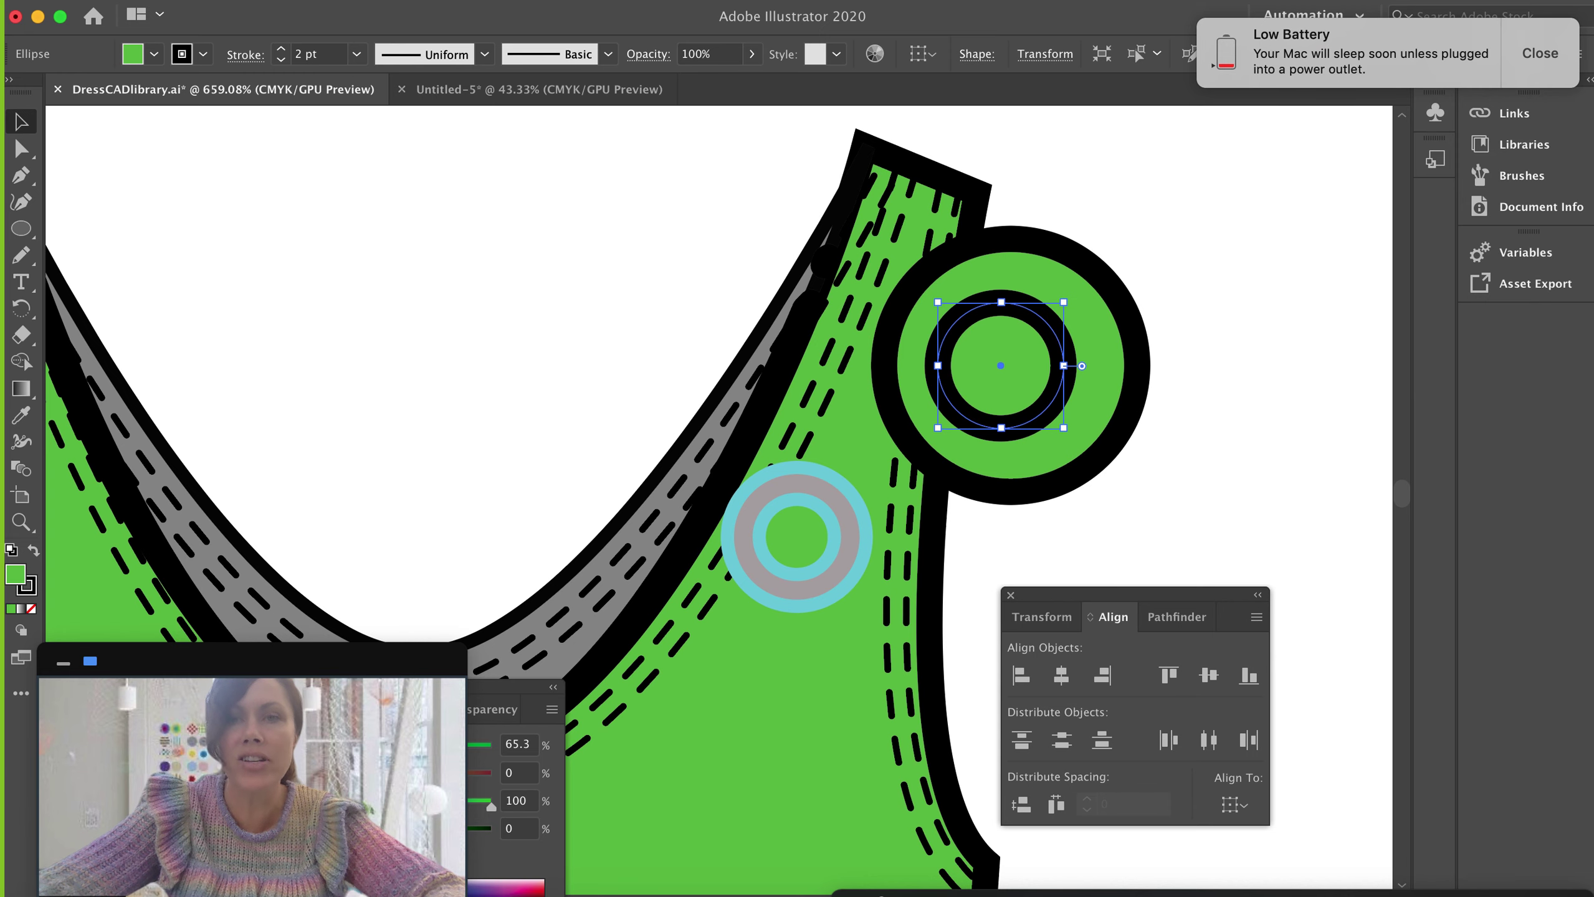
- Select both new circles and align them on their horizontal centres
left_click(625, 0)
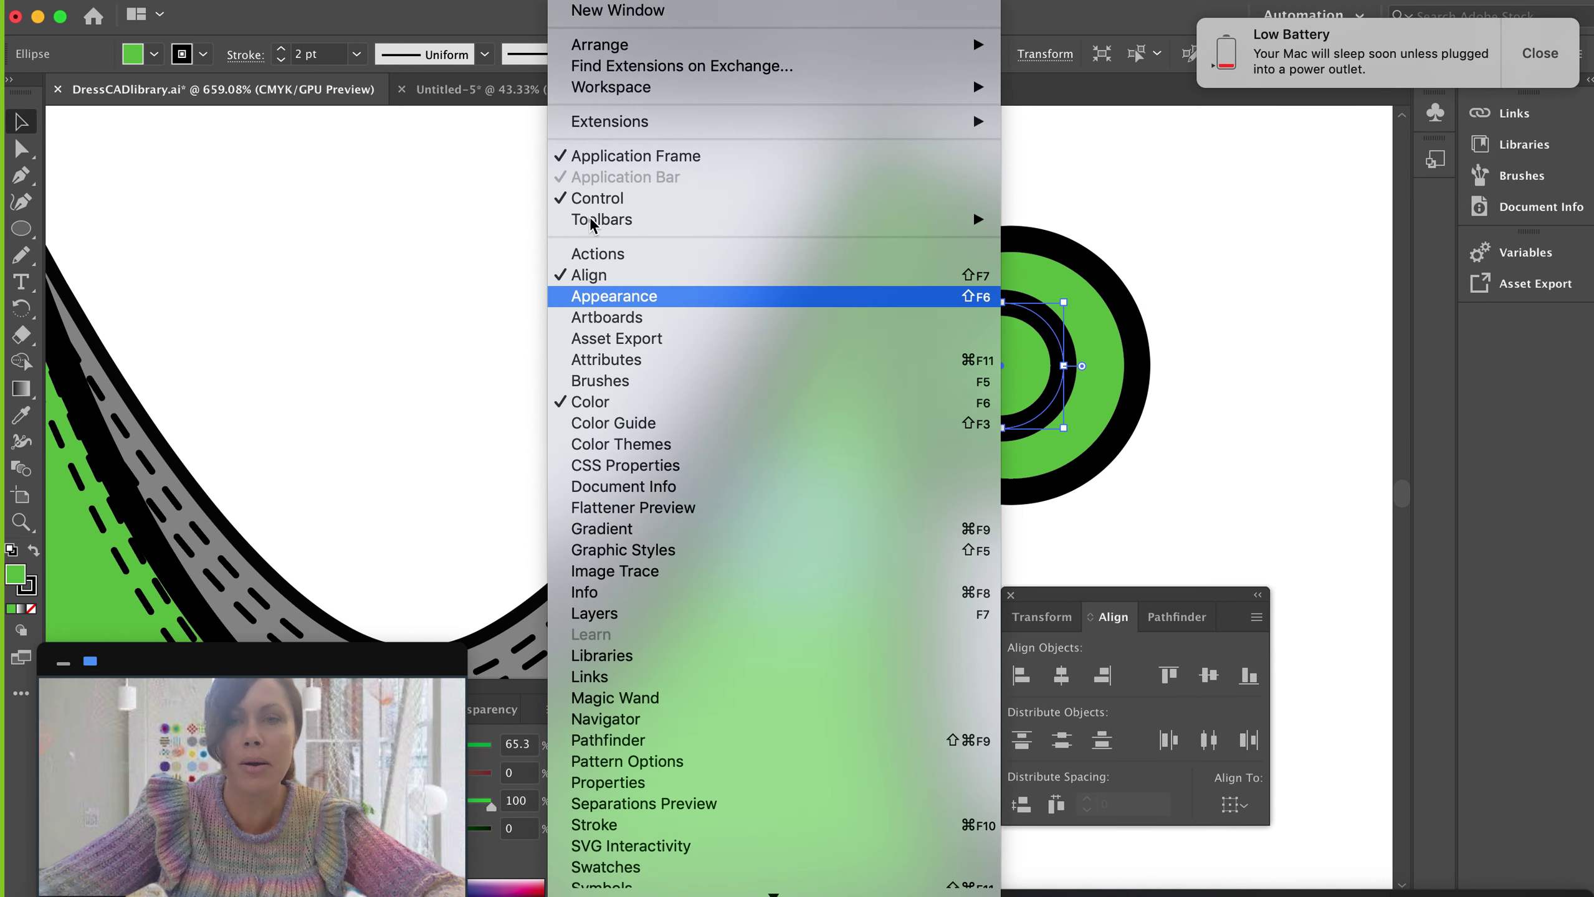
left_click(795, 536)
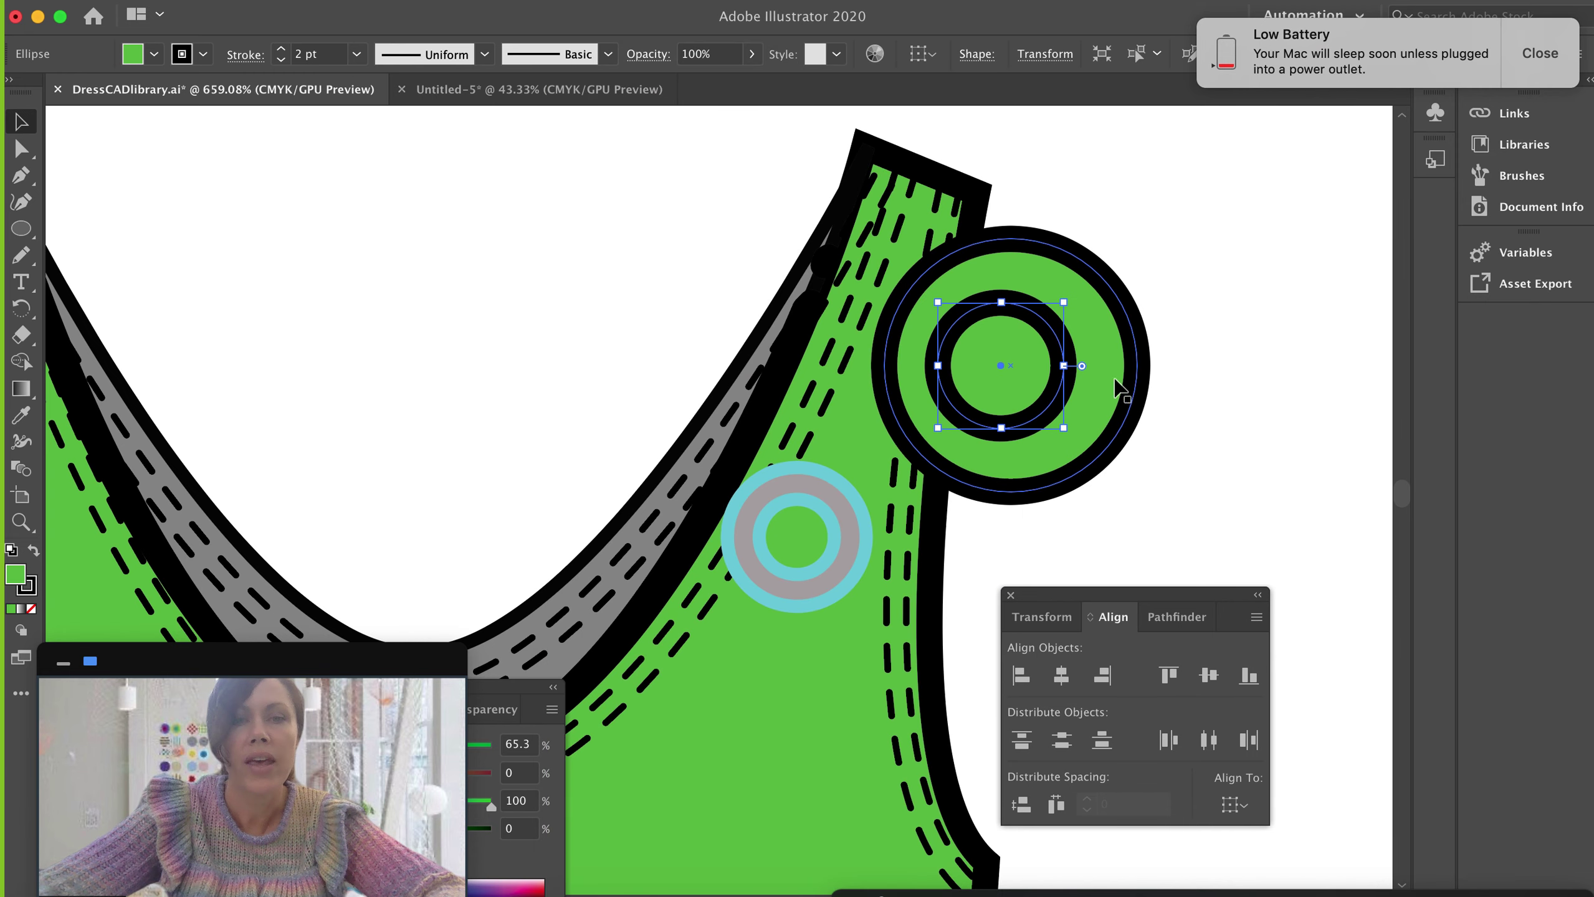
left_click(1119, 428, "shift")
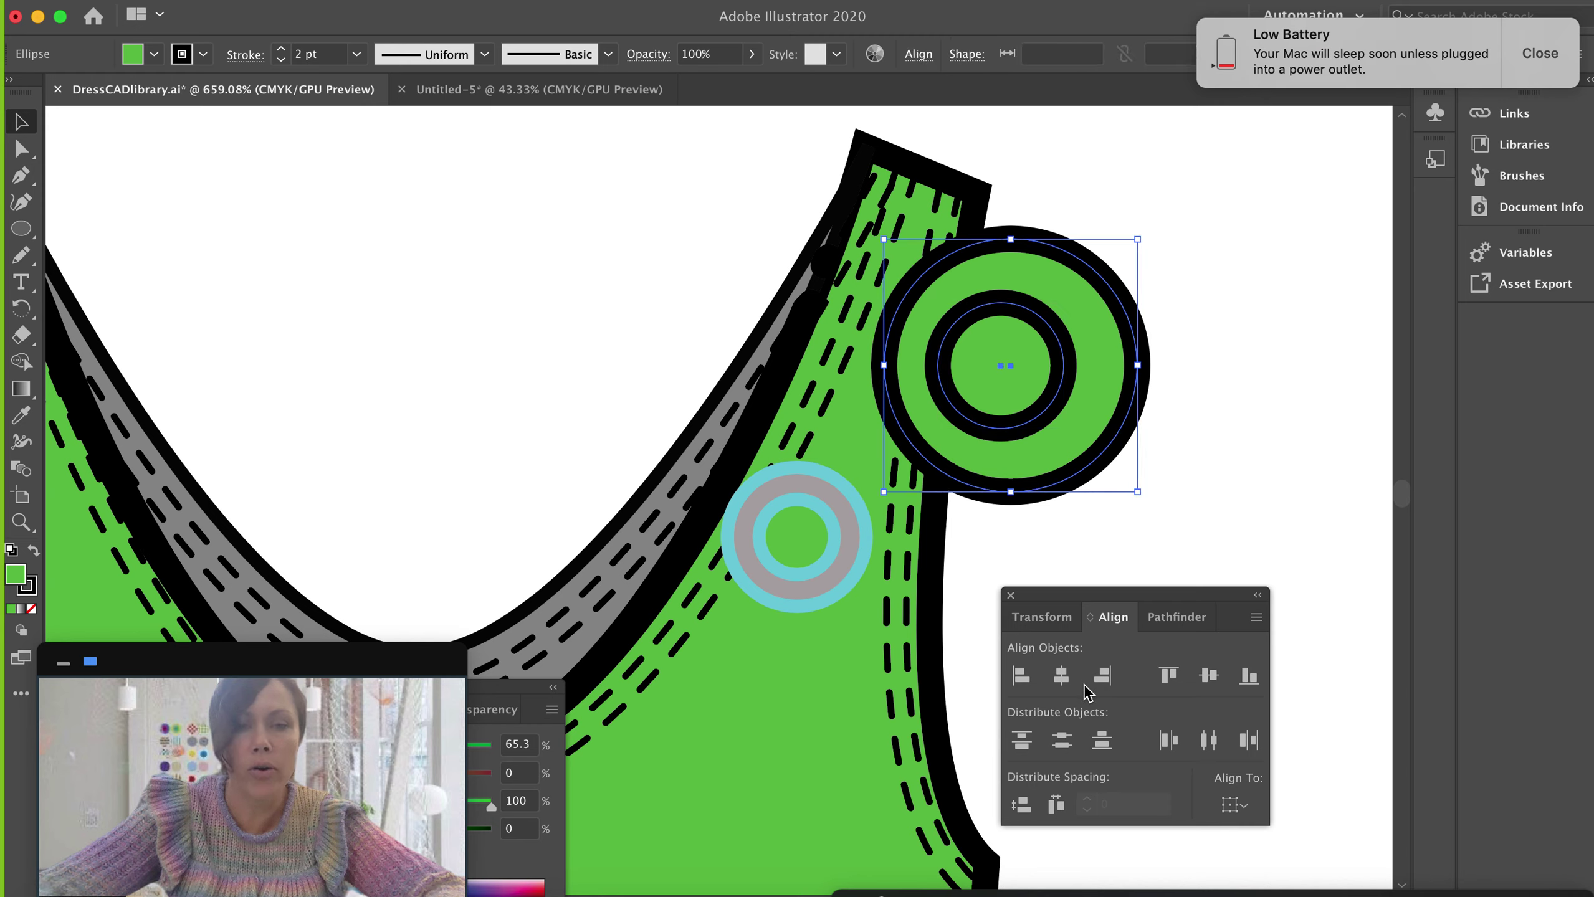
left_click(1067, 679)
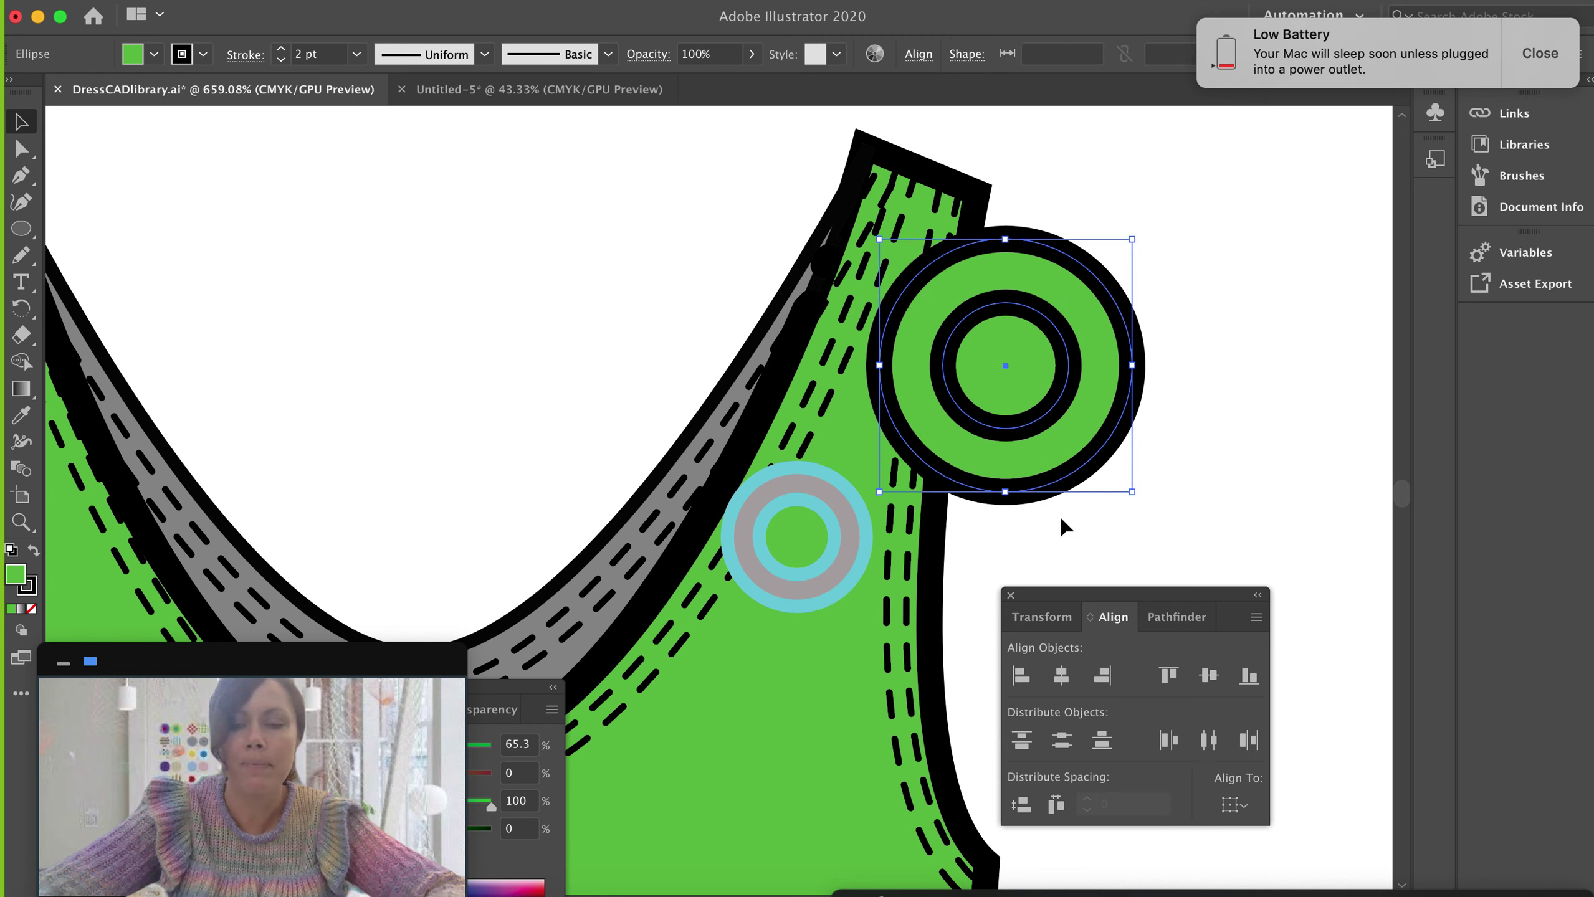
- Make a compound path from the two aligned circles and move the ring over the strap, just above the turquoise-edged ring
key("super+8")
left_click_drag(1085, 457, 887, 406)
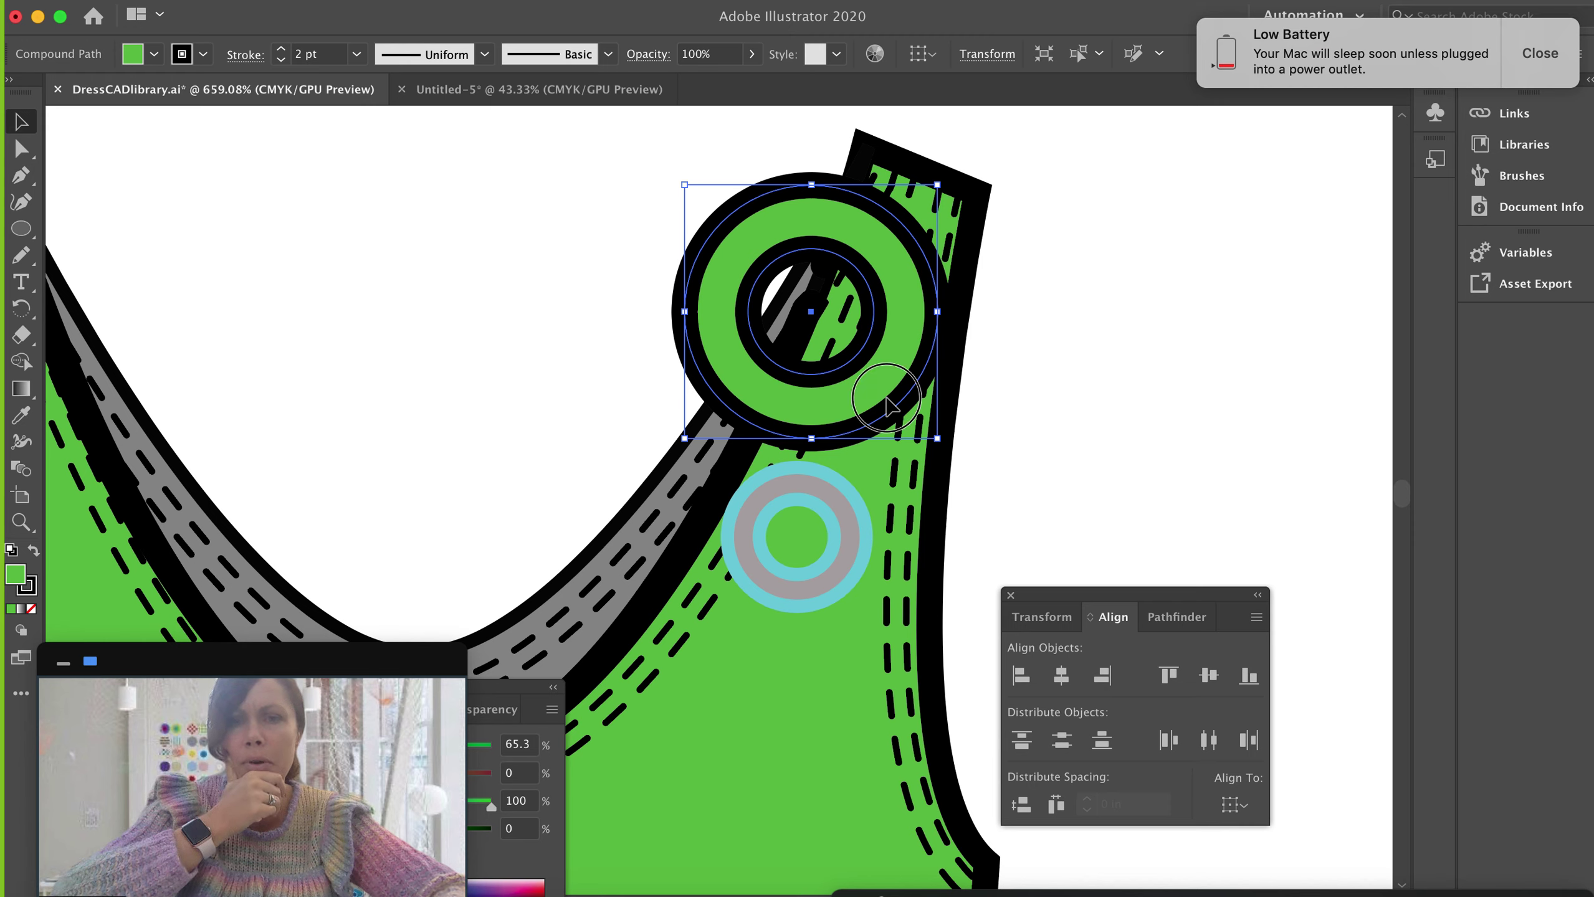
left_click_drag(885, 401, 898, 465)
- Pull the top anchor point of the green ring's inner circle downward to flatten the upper edge of the hole
left_click(20, 148)
left_click(355, 235)
left_click(778, 339)
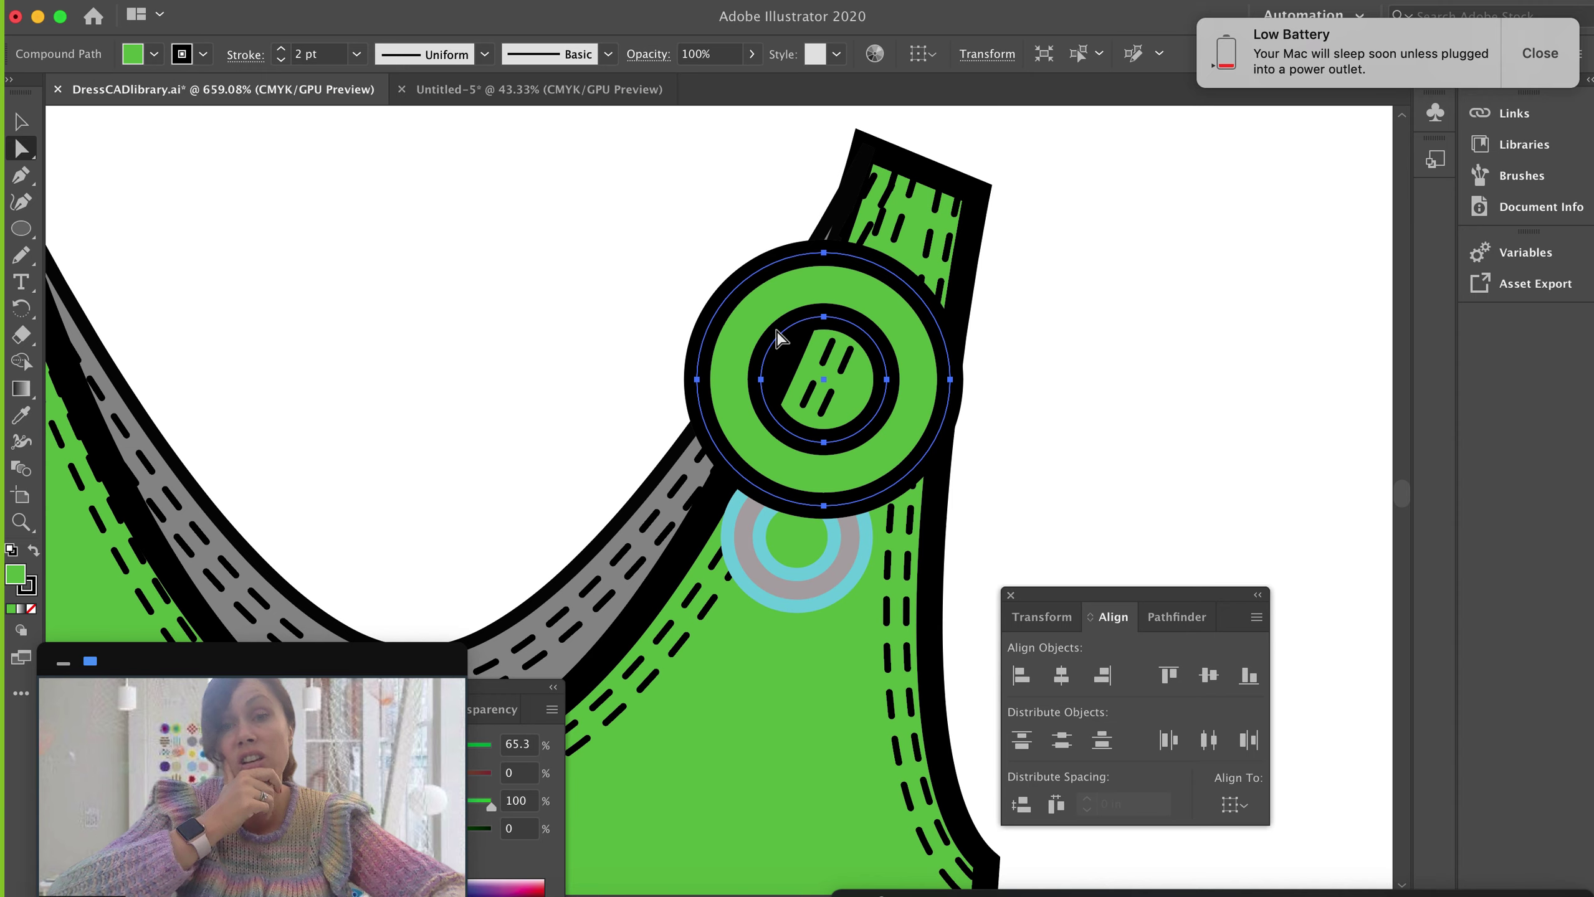
left_click(562, 288)
left_click_drag(826, 345, 830, 362)
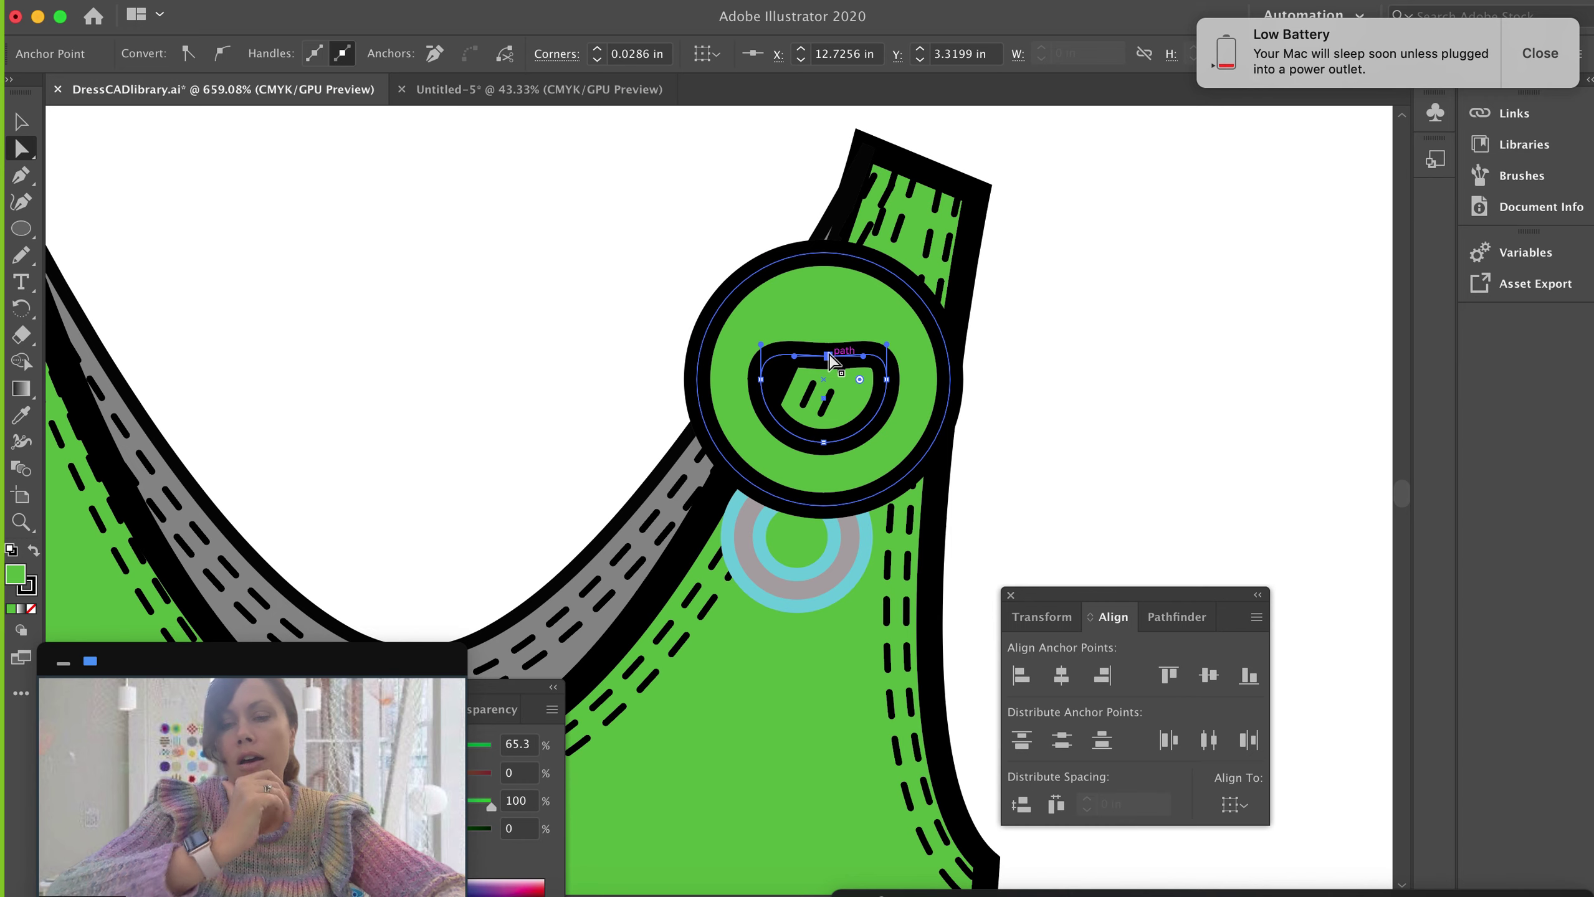
- Isolate the green ring's compound path and move its inner hole shape to the outer circle's lower-left edge
key("v")
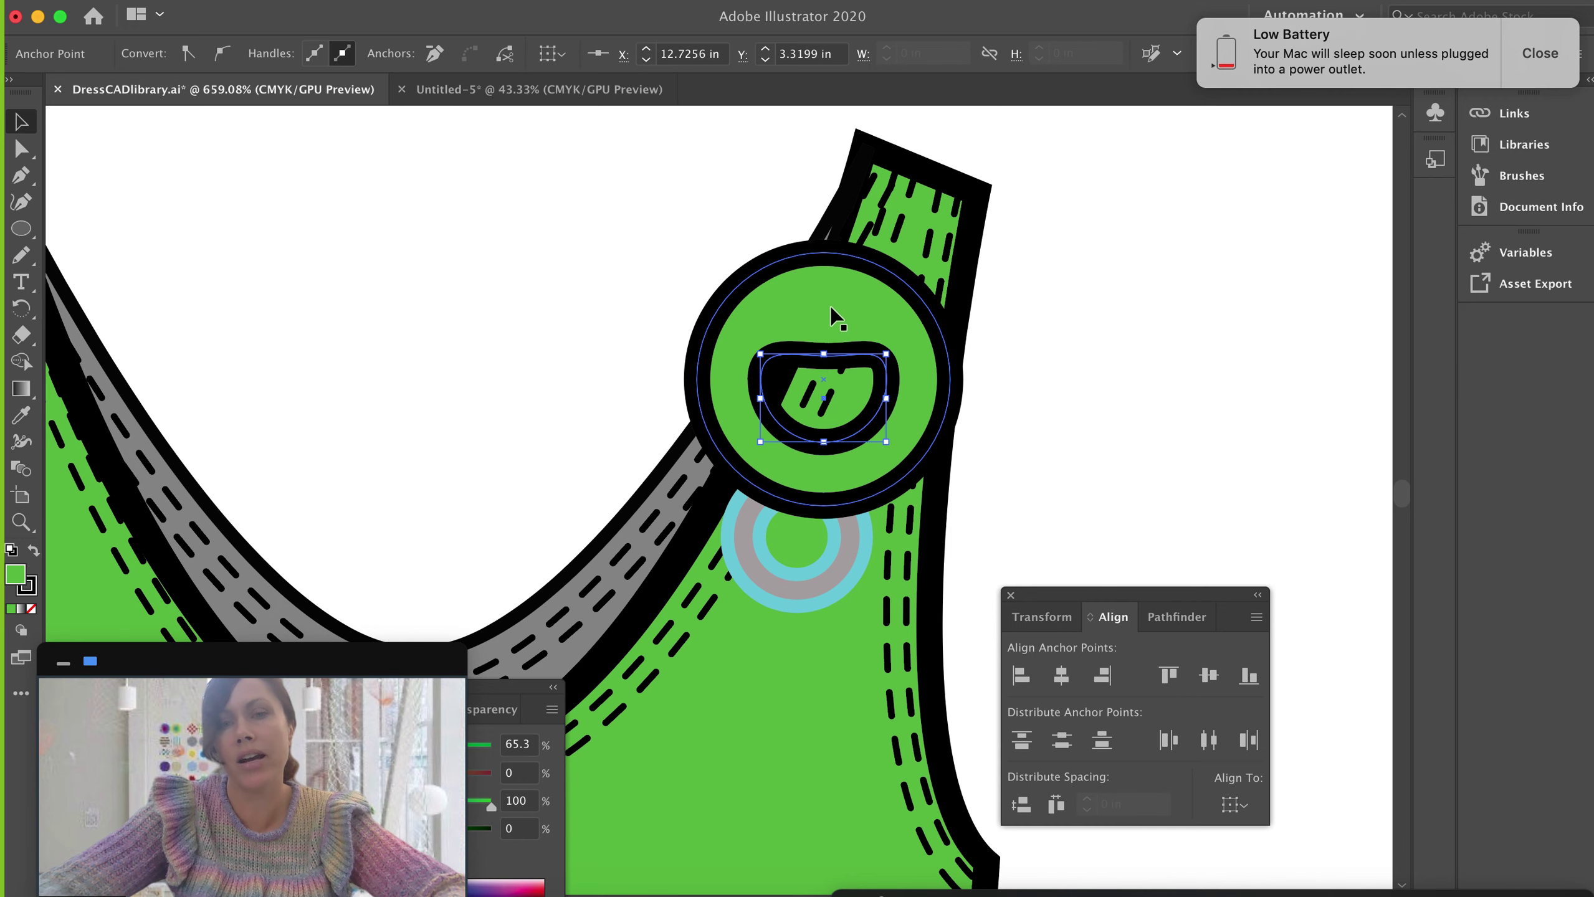
double_click(833, 312)
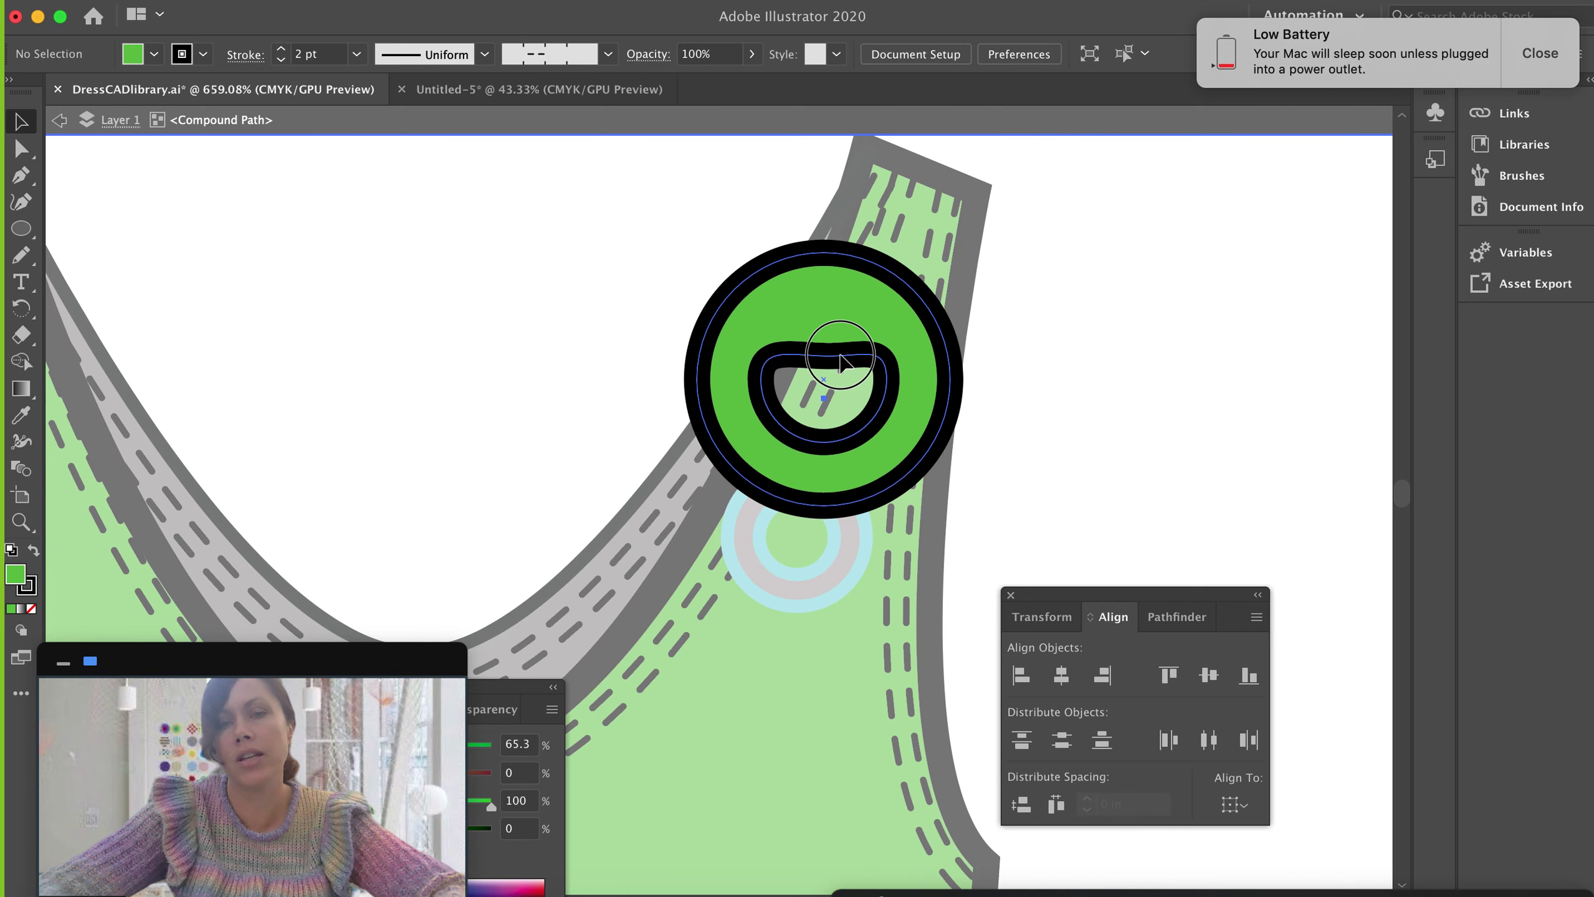
left_click_drag(841, 360, 807, 326)
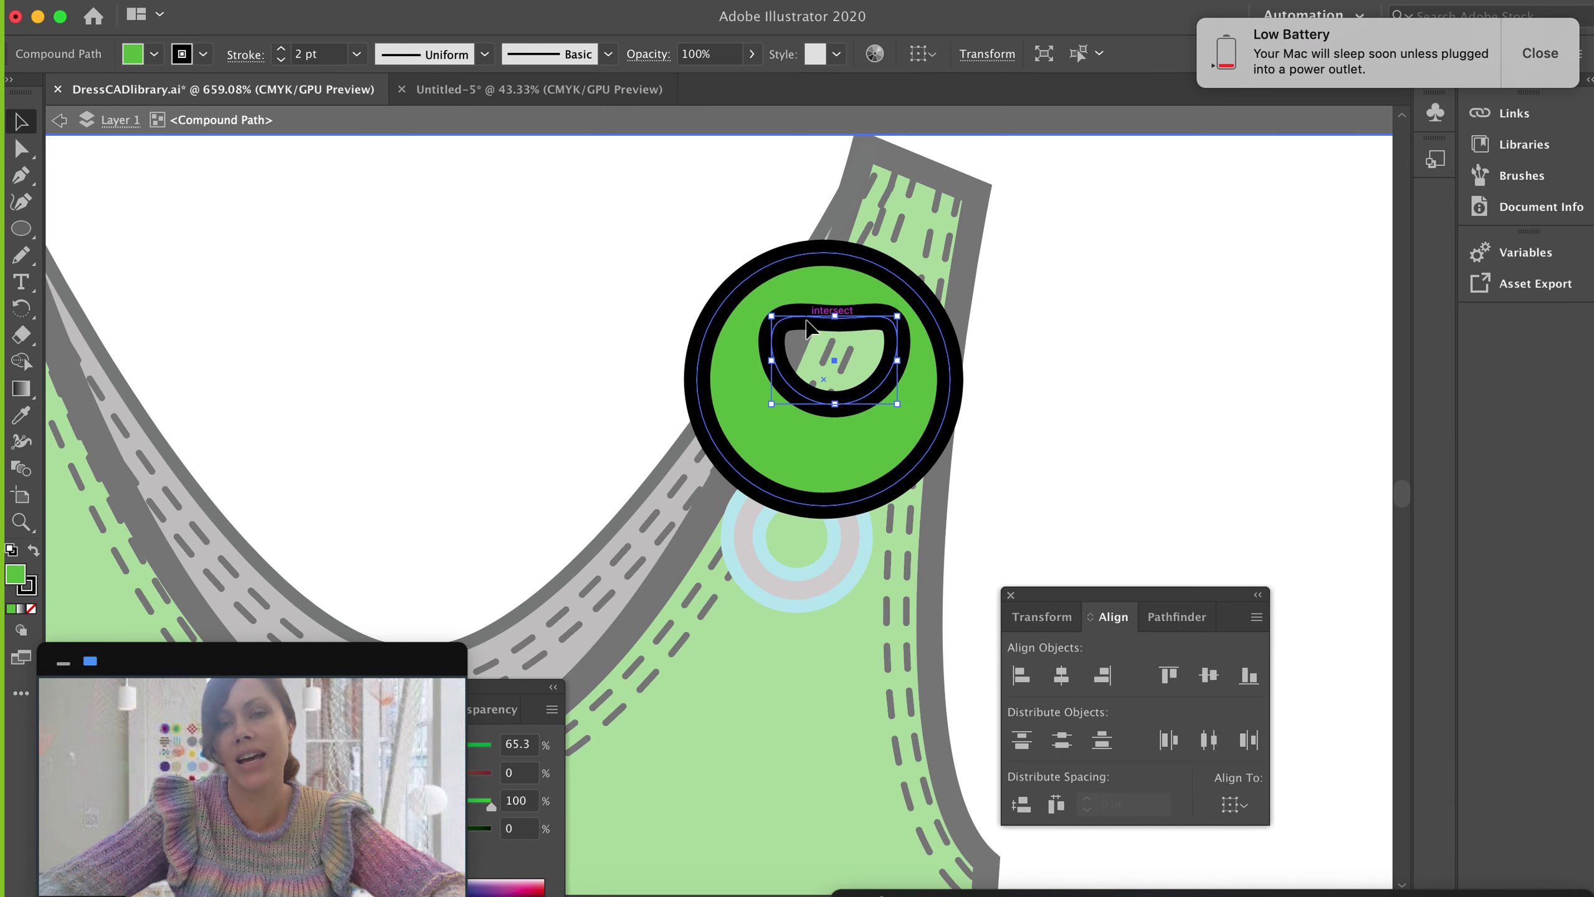
left_click_drag(774, 407, 729, 451)
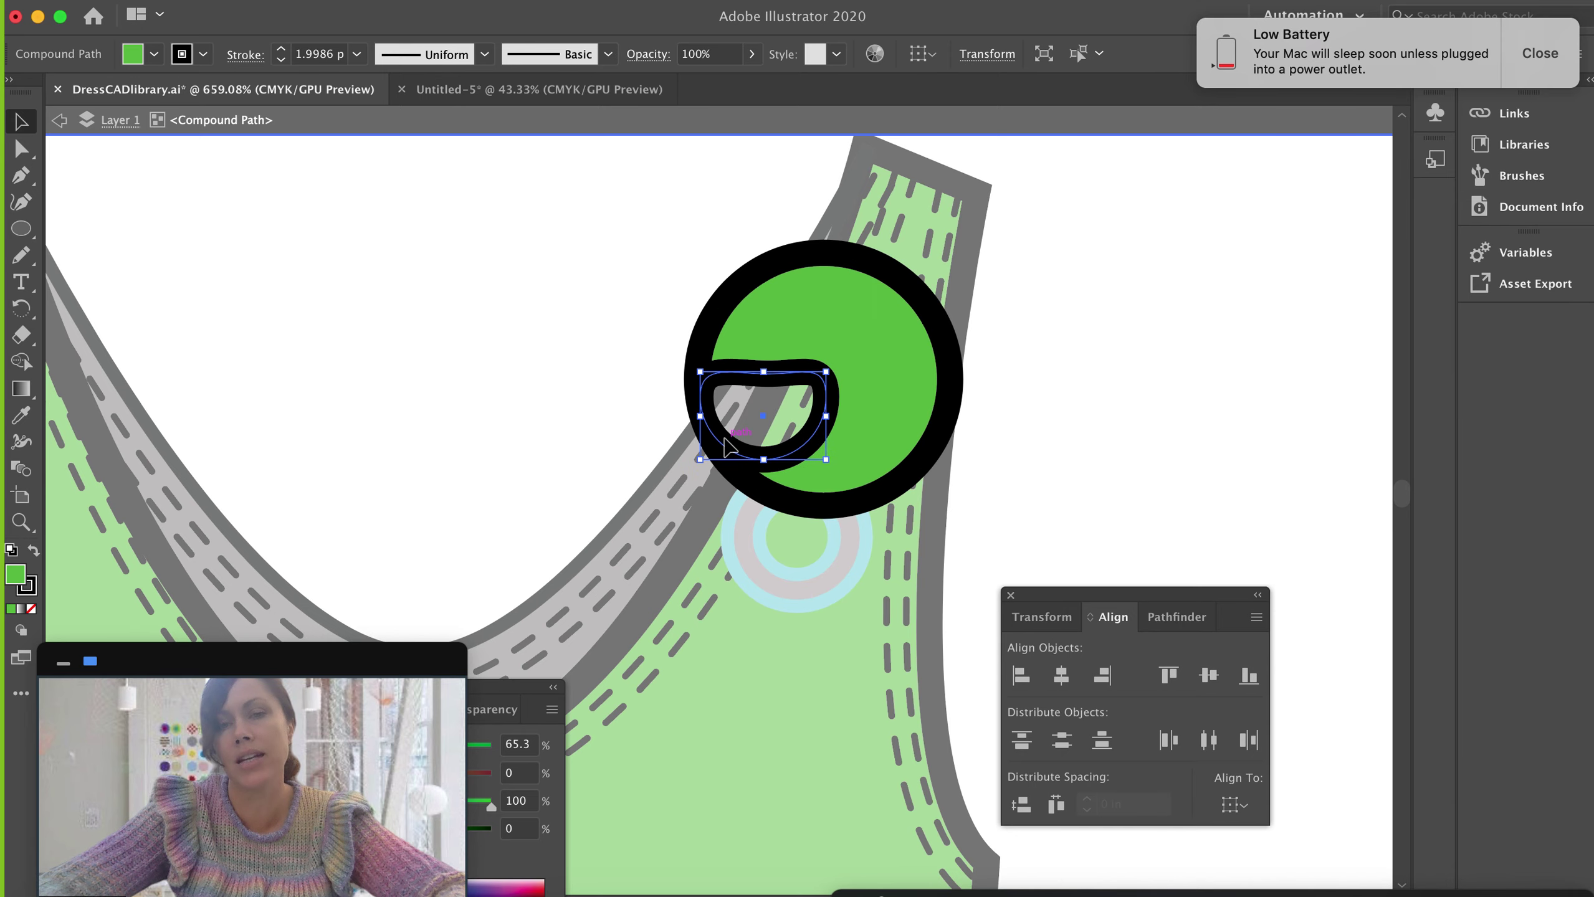
- Exit the compound path's isolation mode, enter it once more and return to the full drawing
double_click(553, 324)
double_click(878, 366)
double_click(623, 323)
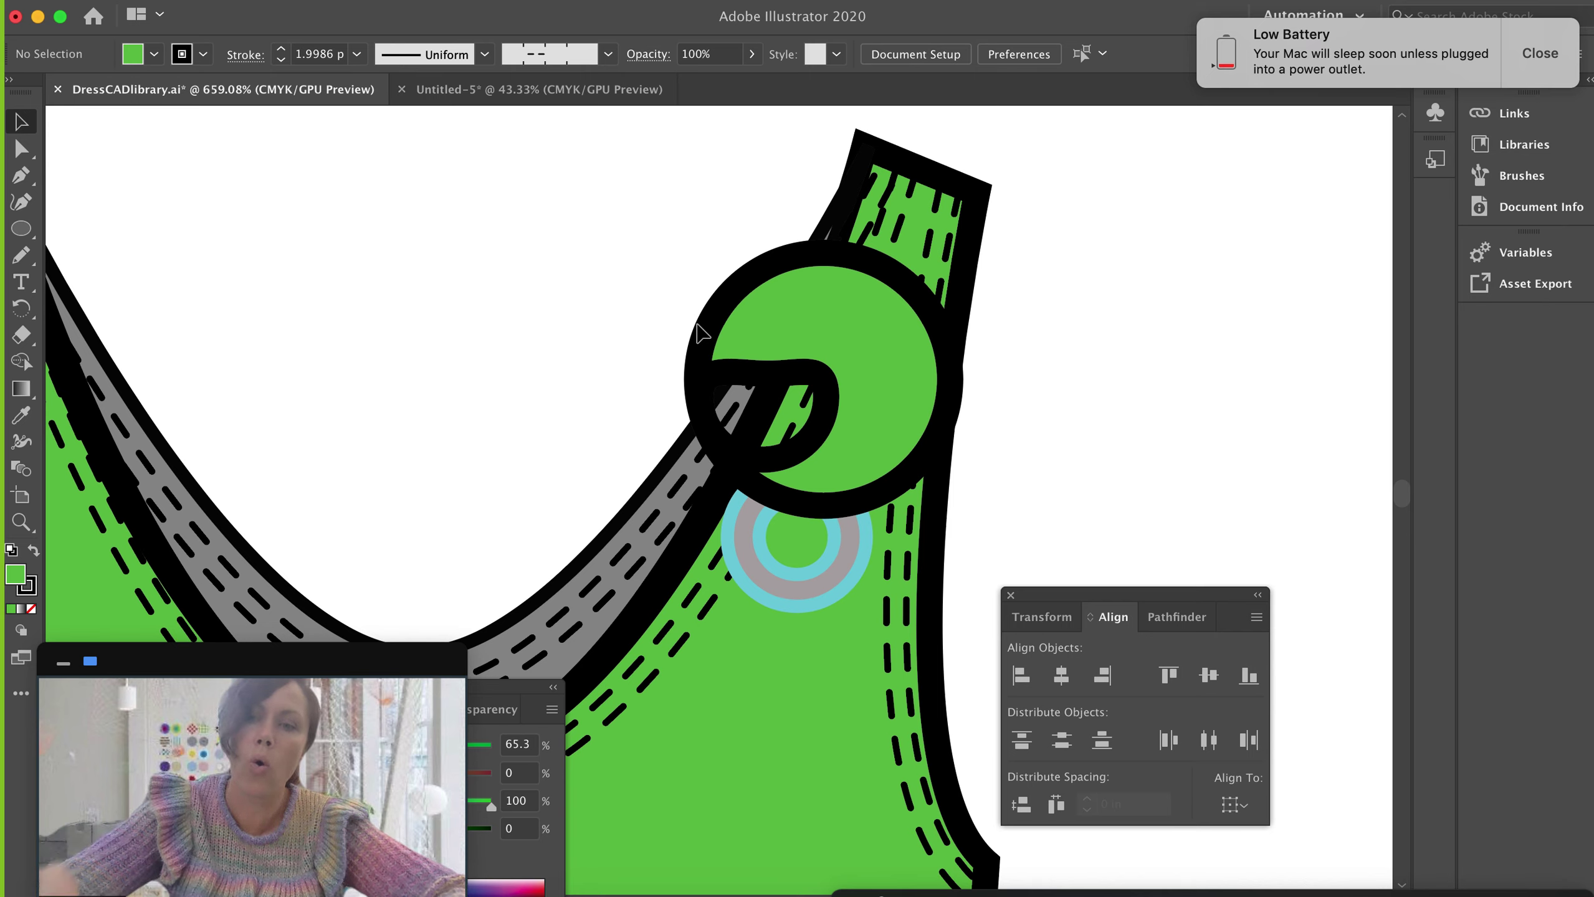
left_click(716, 443)
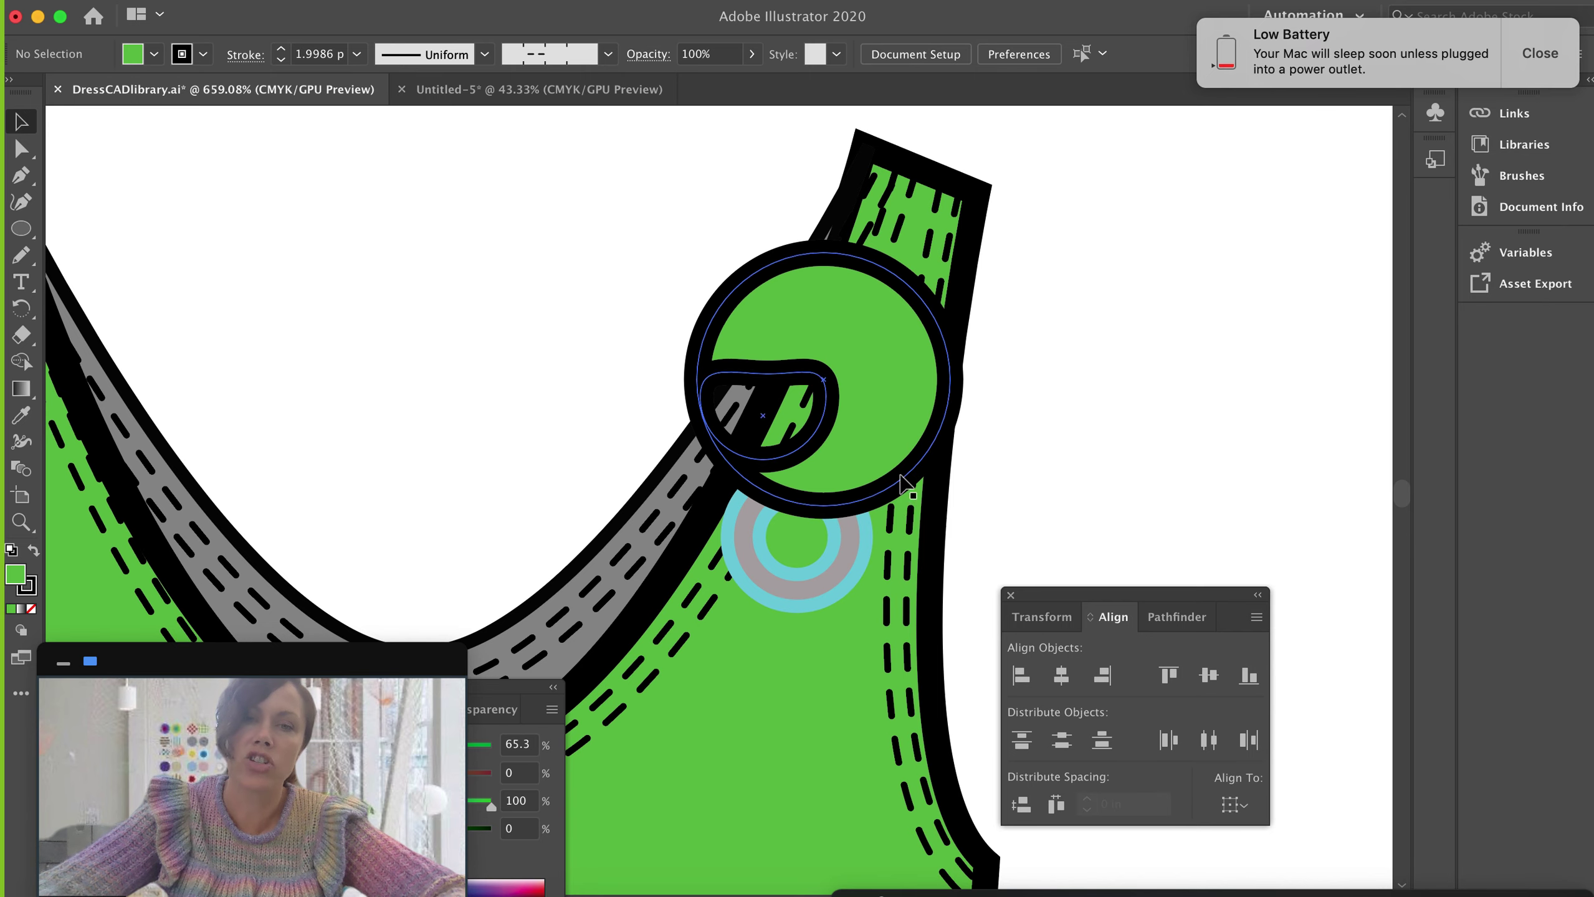